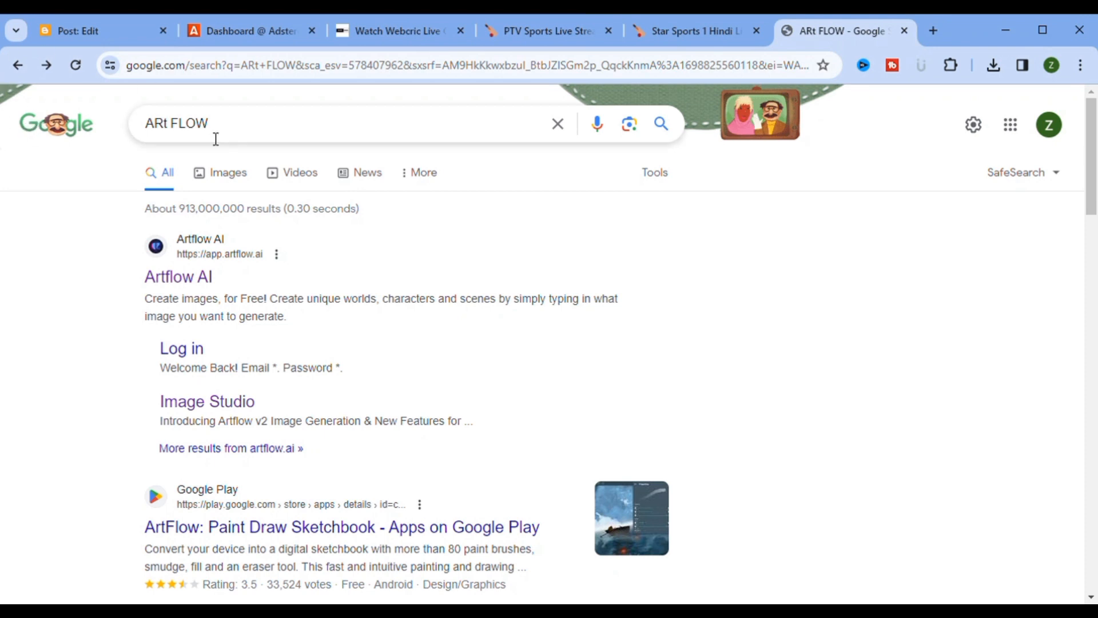
# Step: Open Artflow AI from the search results and log in with the account e-mail and password
pyautogui.click(174, 282)
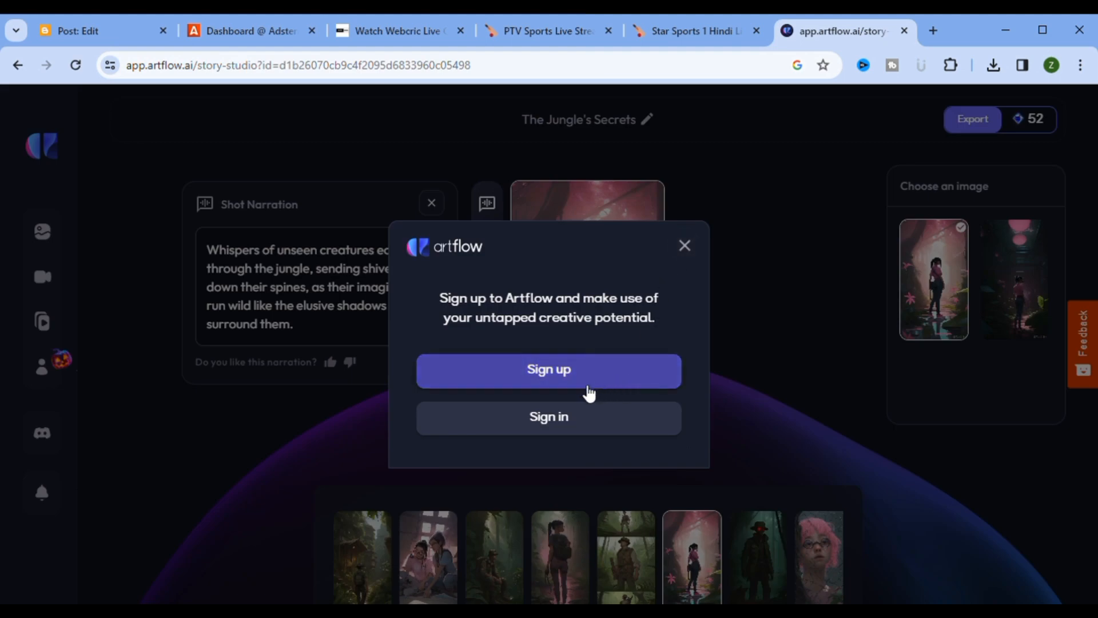
pyautogui.click(569, 418)
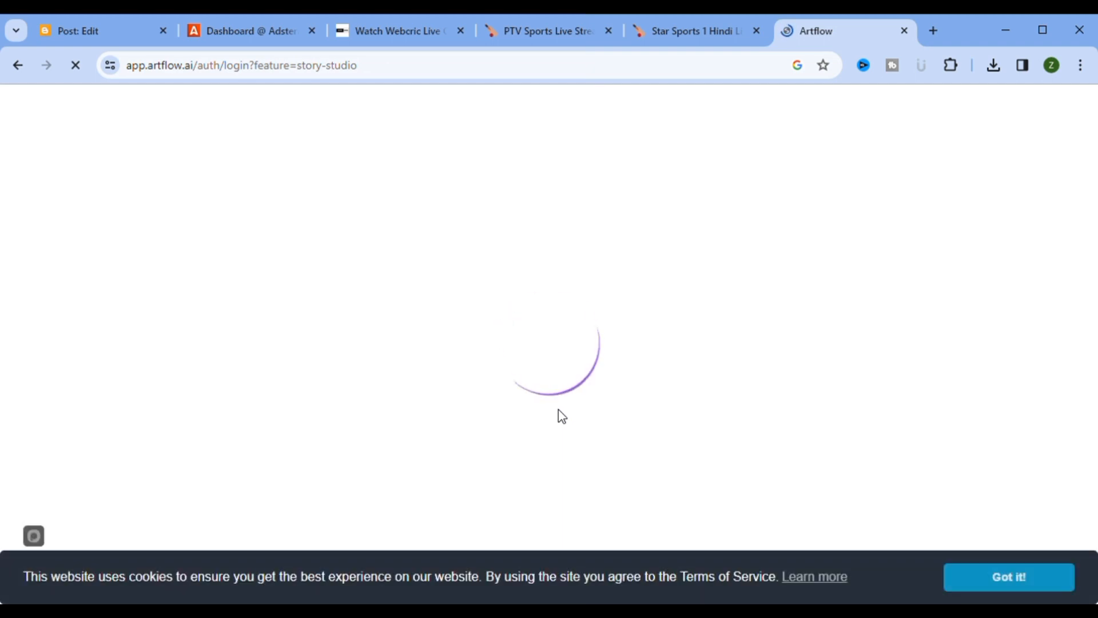
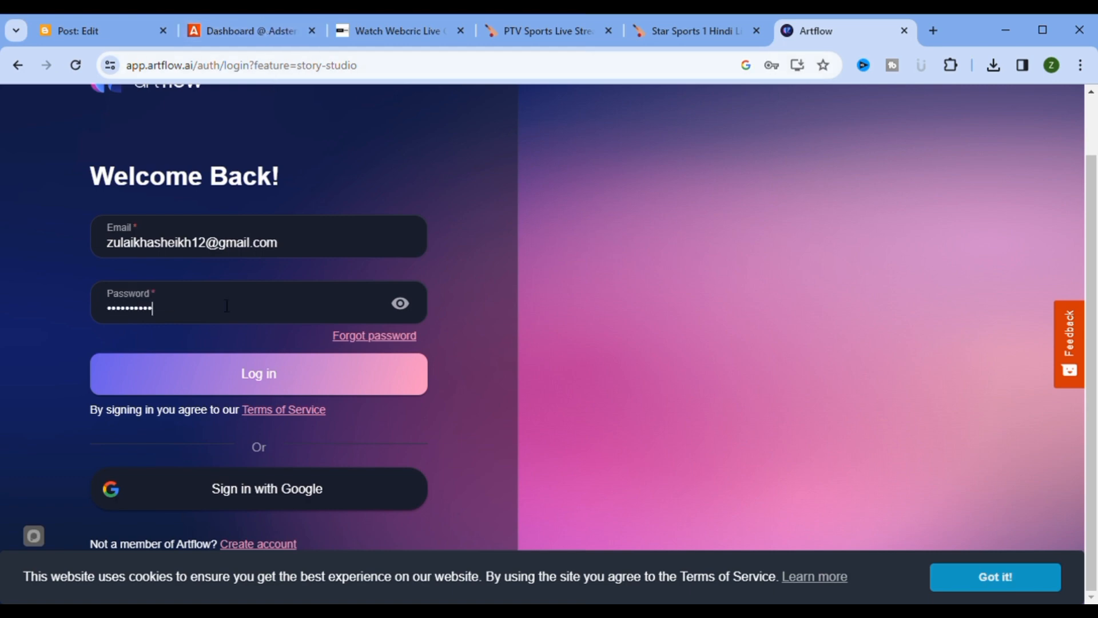
pyautogui.click(277, 389)
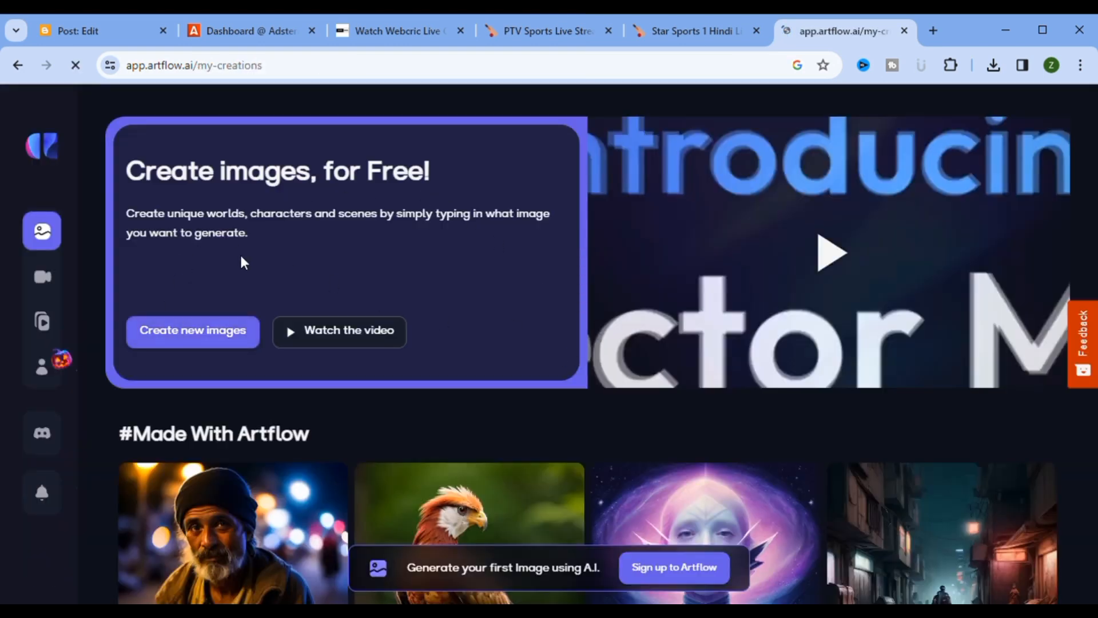
# Step: Start a new story in Story Studio using the Help me get a story option
pyautogui.moveTo(80, 404)
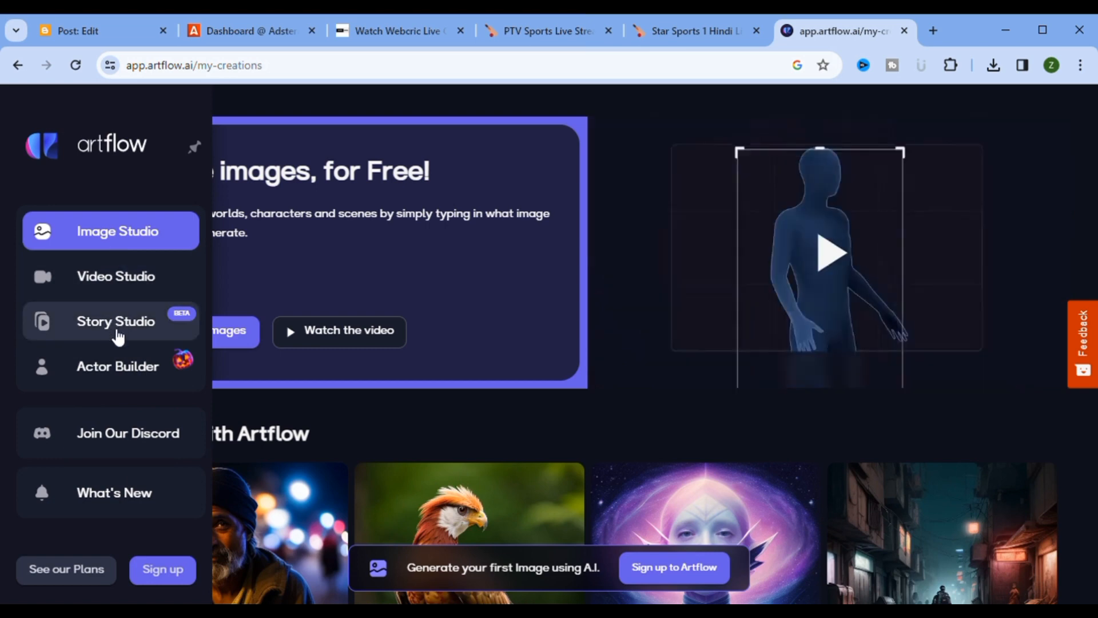
pyautogui.click(116, 337)
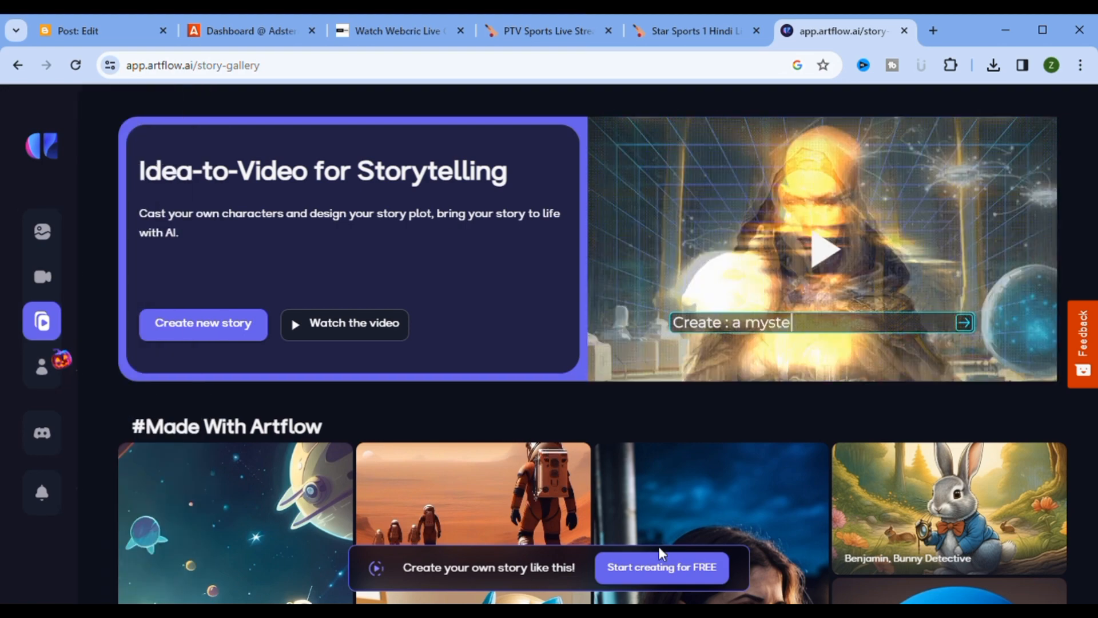
pyautogui.click(637, 568)
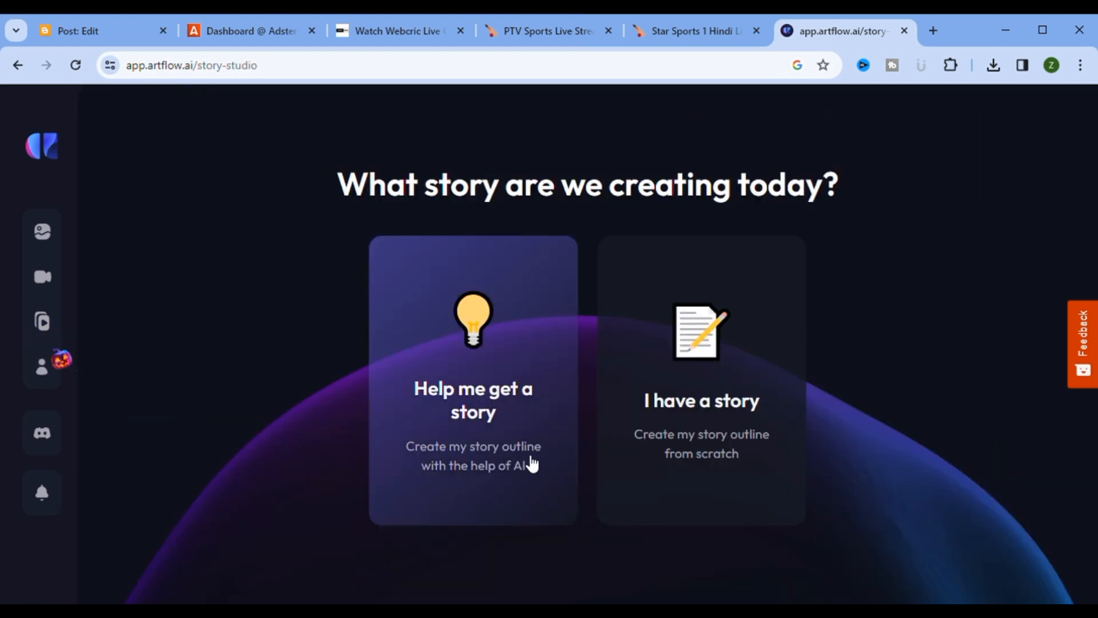
pyautogui.click(529, 461)
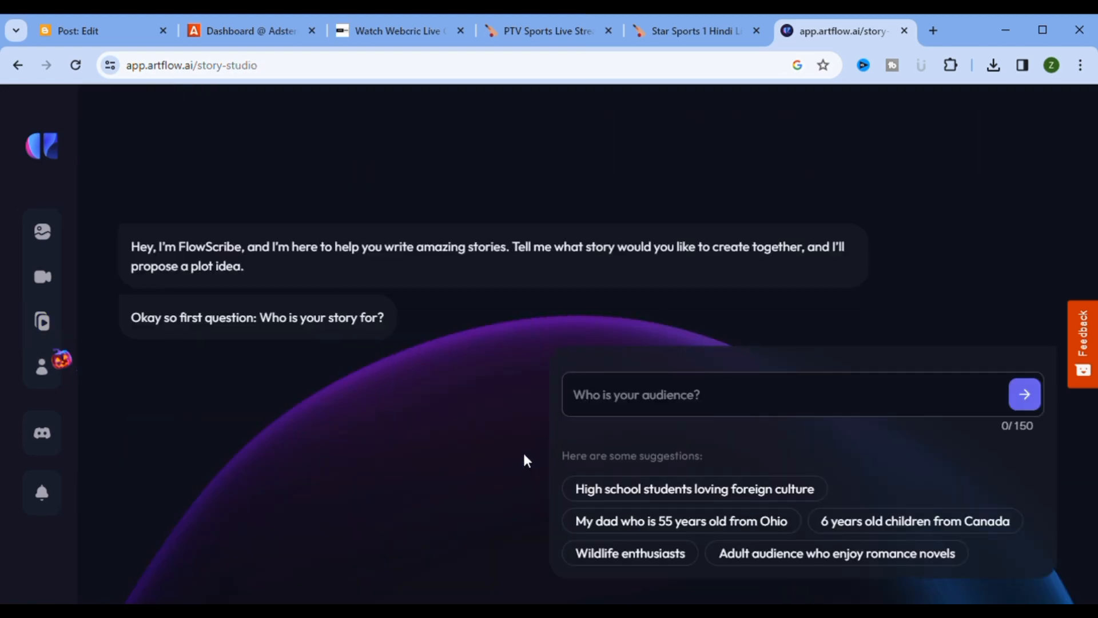
# Step: Answer the audience question with 'children having 5 6 7years age'
pyautogui.click(784, 395)
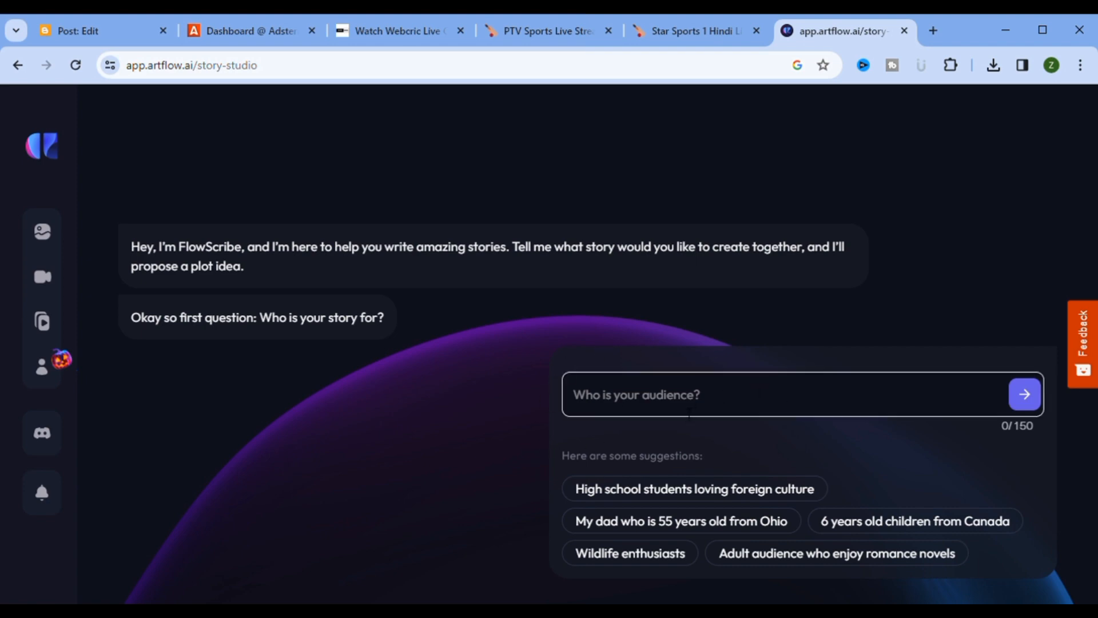
pyautogui.click(684, 404)
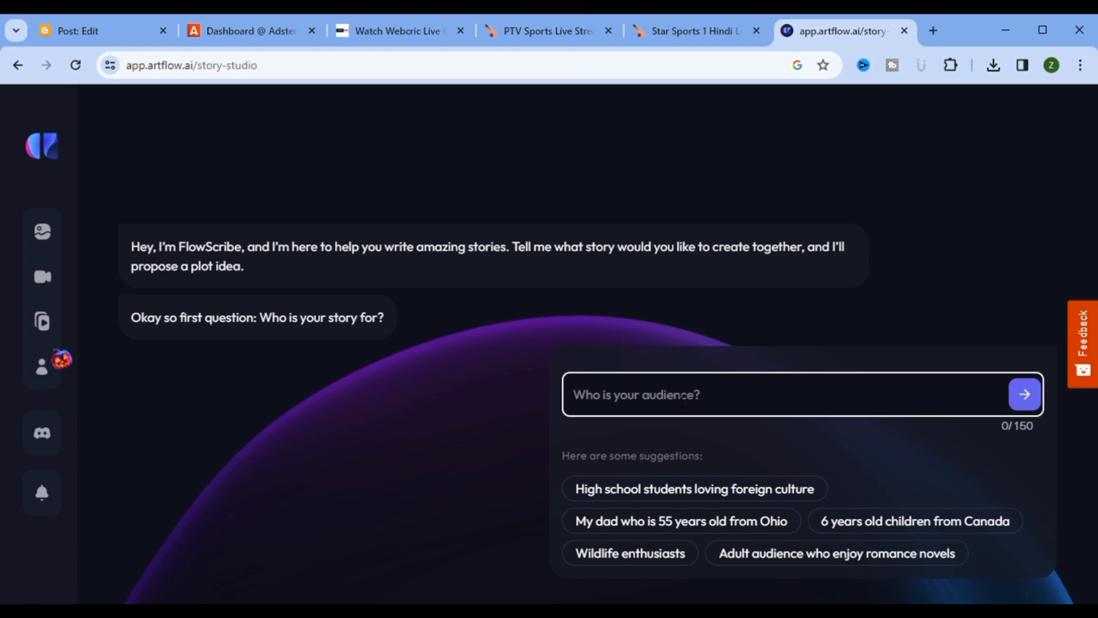
pyautogui.write('chil')
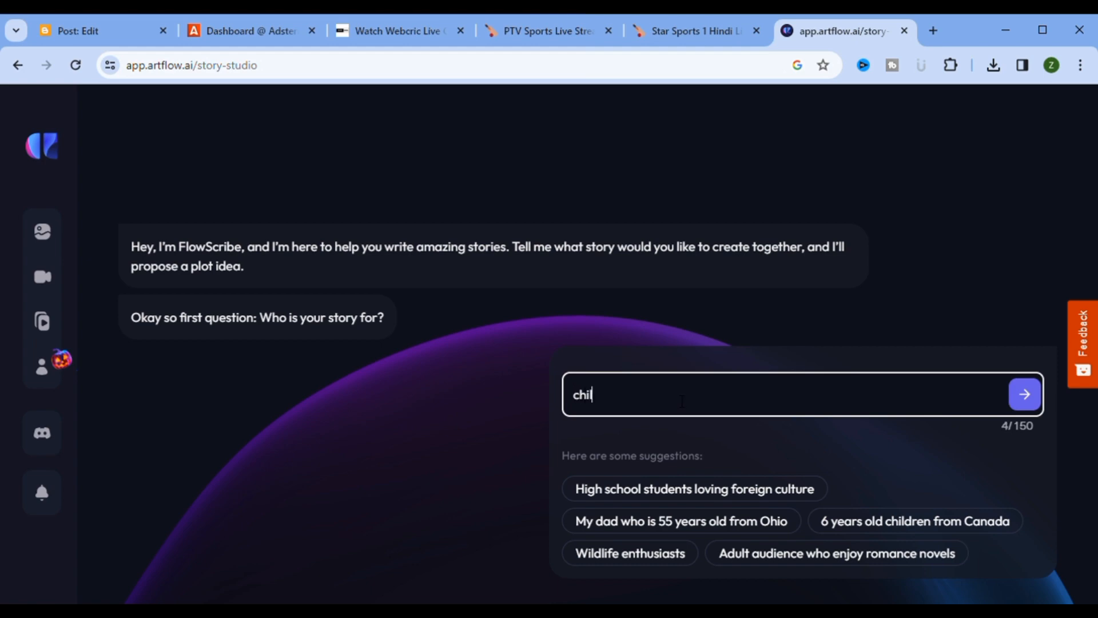
pyautogui.write('dre')
pyautogui.write('n having ')
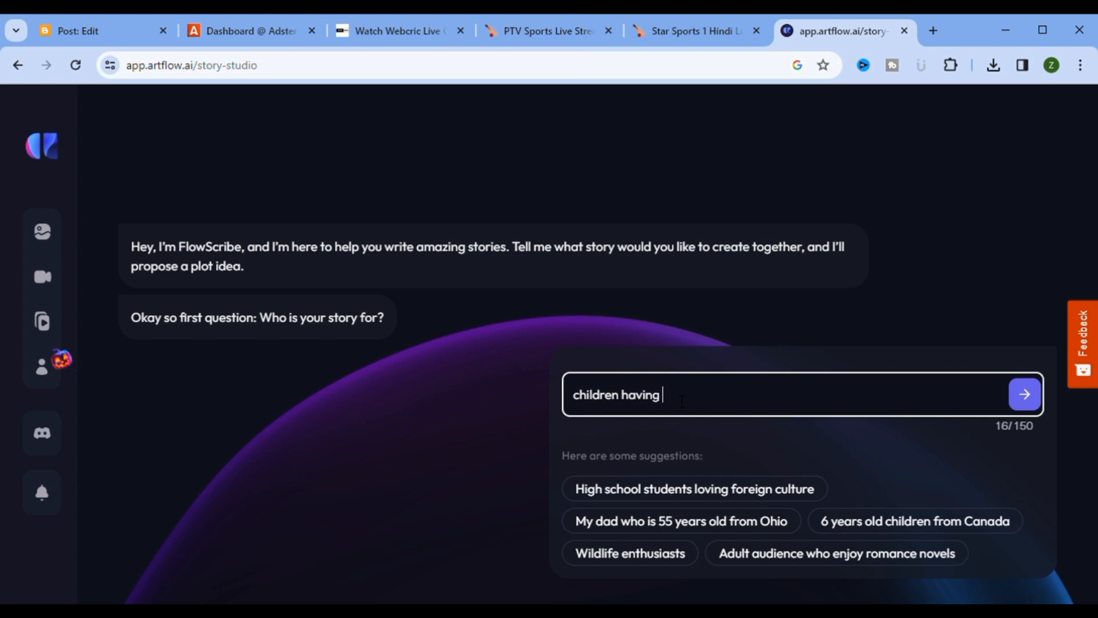
pyautogui.write('5 6 7years age')
pyautogui.press('Return')
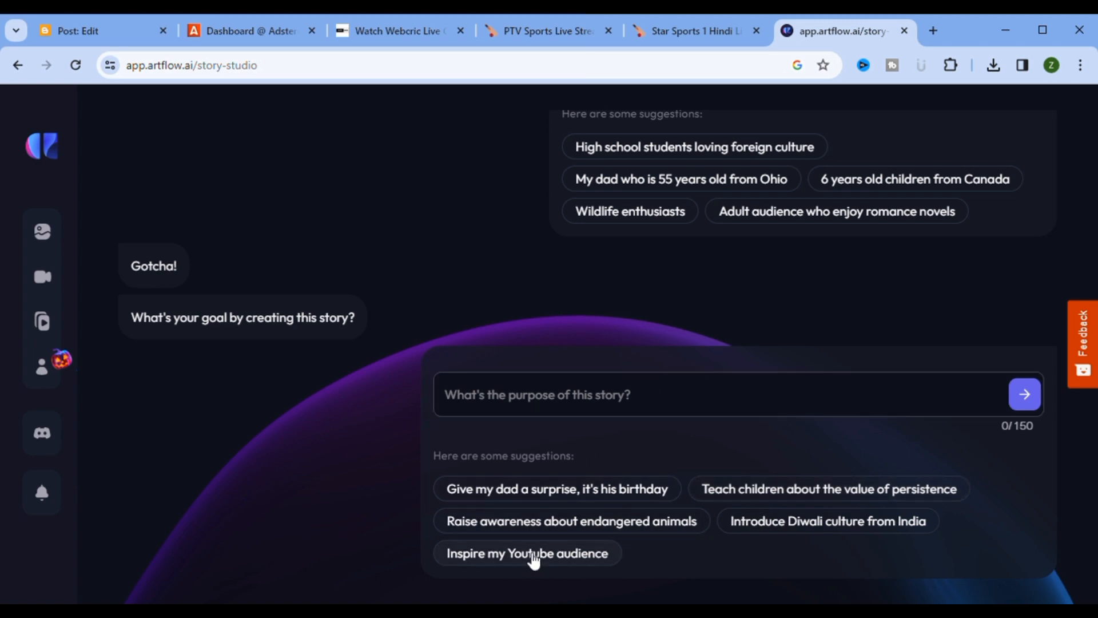
# Step: Give the story purpose 'entertain children' and pick the Mystery genre
pyautogui.click(554, 398)
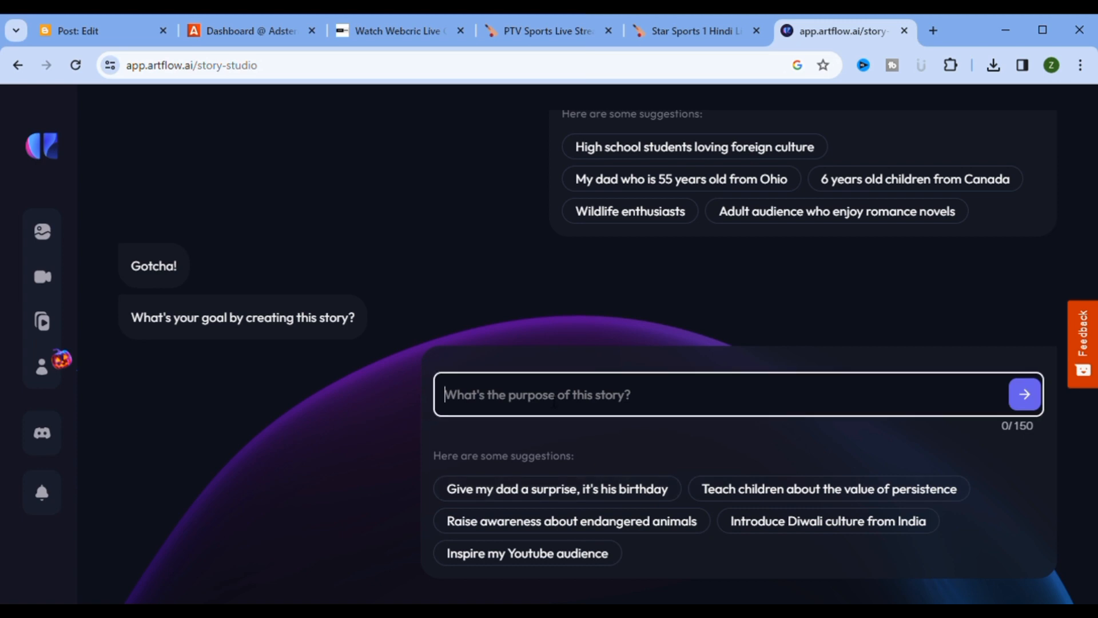
pyautogui.write('enter')
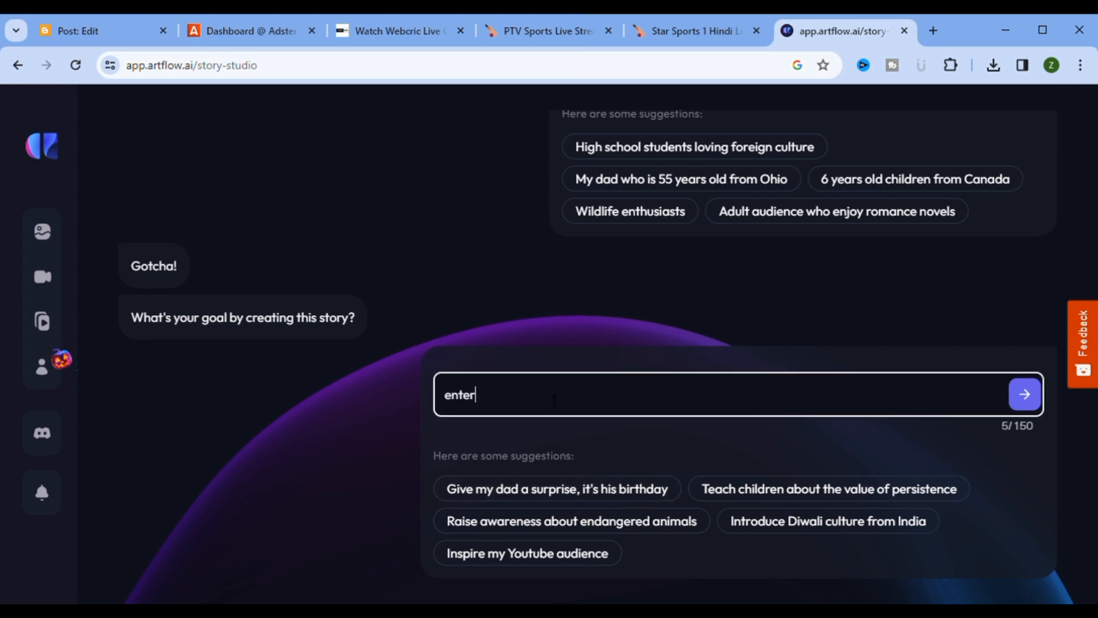
pyautogui.write('tain childre')
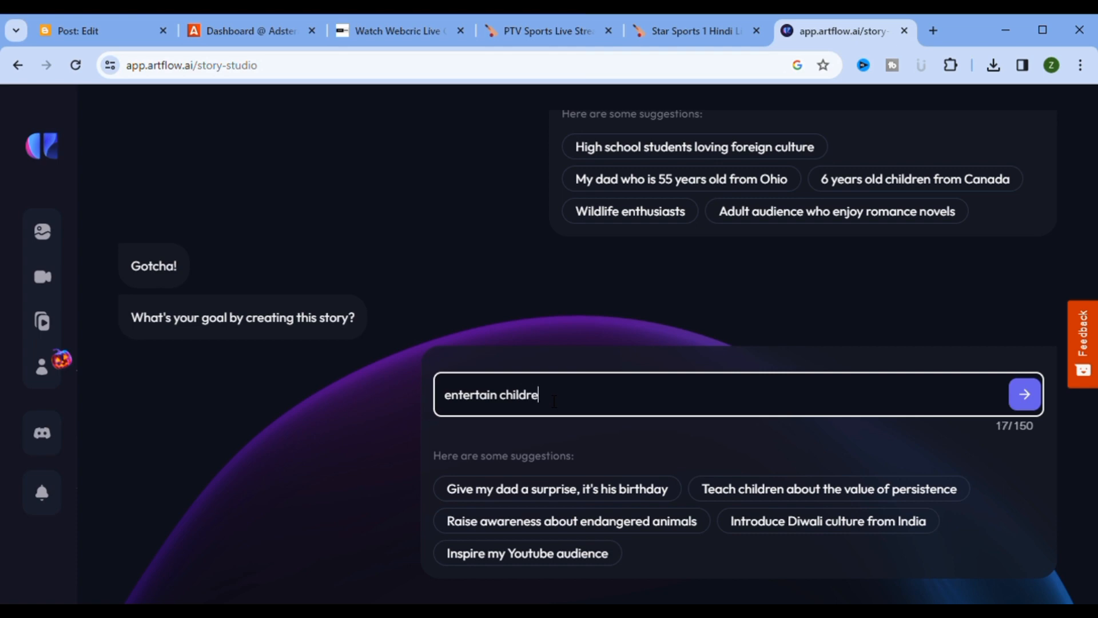
pyautogui.write('n')
pyautogui.press('Return')
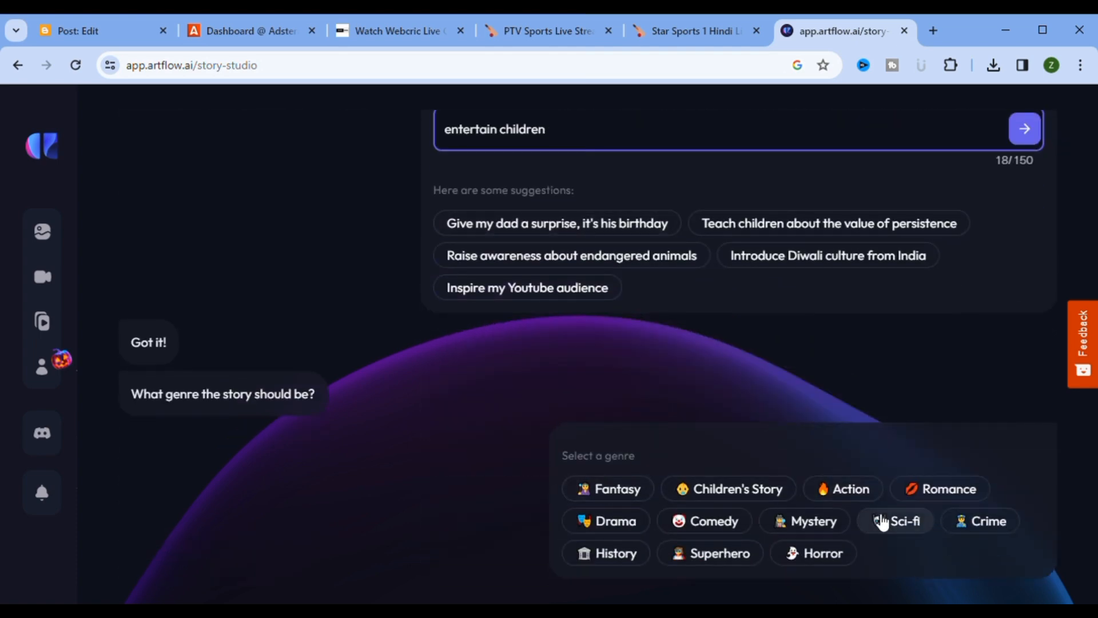
pyautogui.click(781, 523)
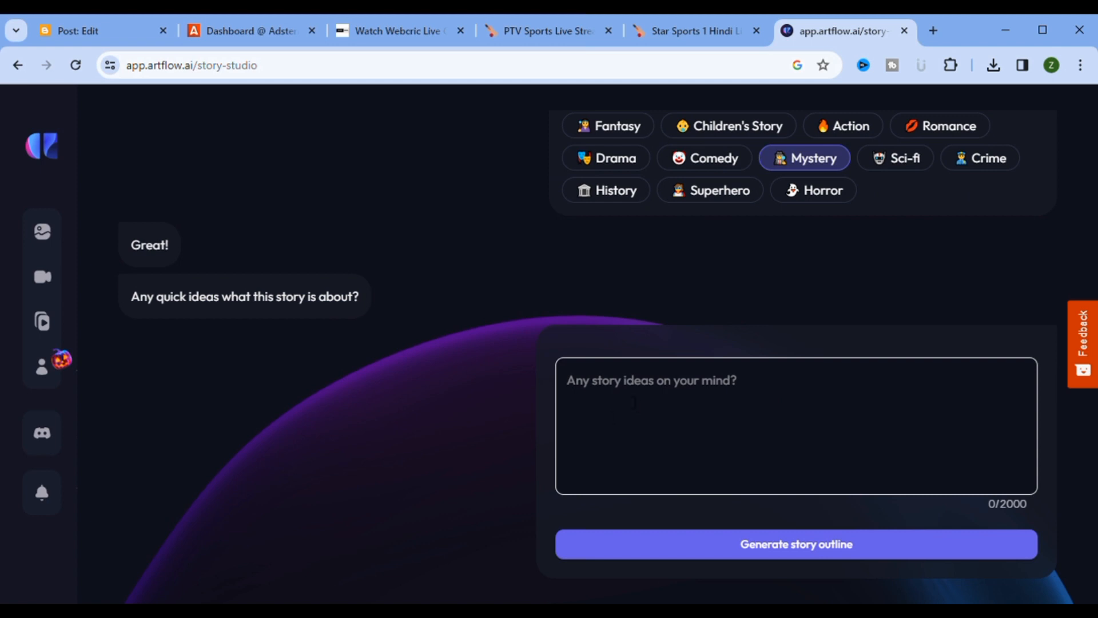
# Step: Enter the story idea: an interesting horror story about two friends' adventure in a jungle
pyautogui.click(680, 403)
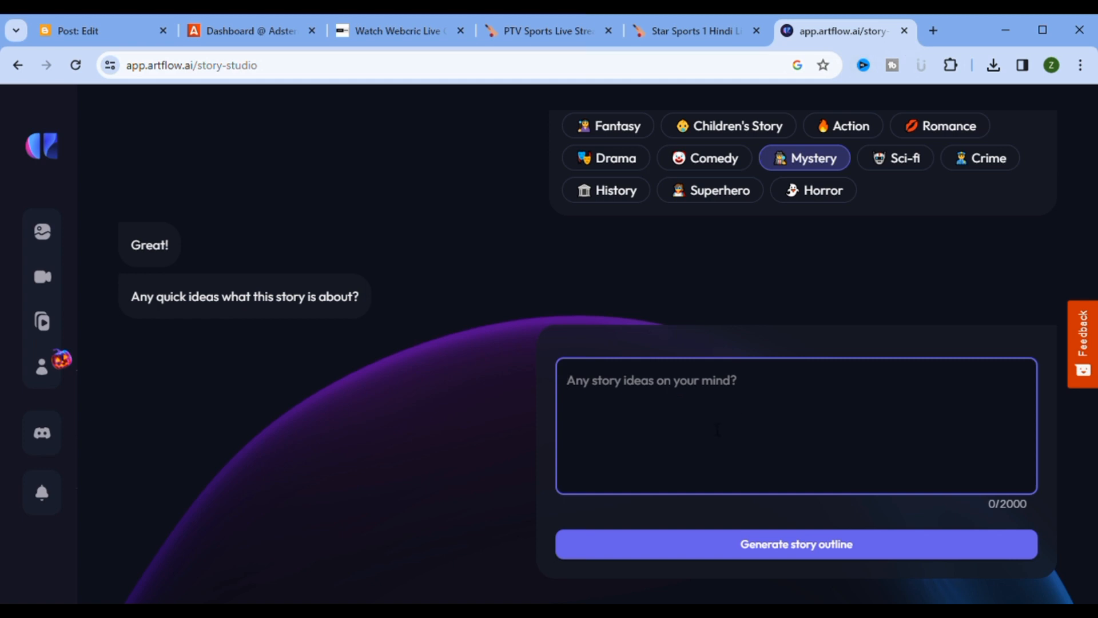
pyautogui.write('interse')
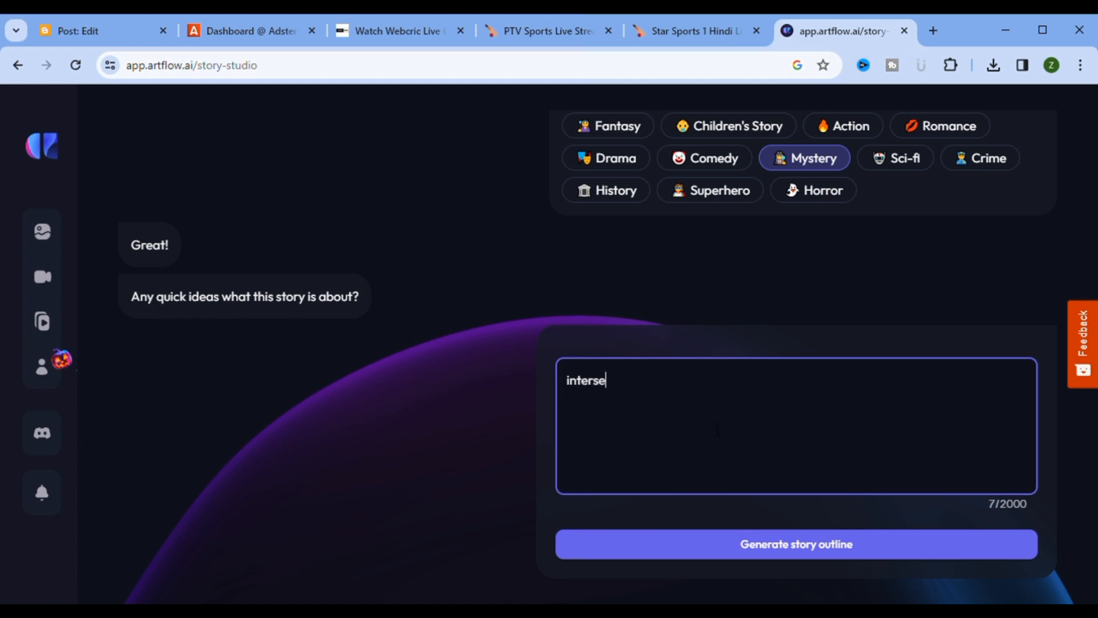
pyautogui.write('ting an')
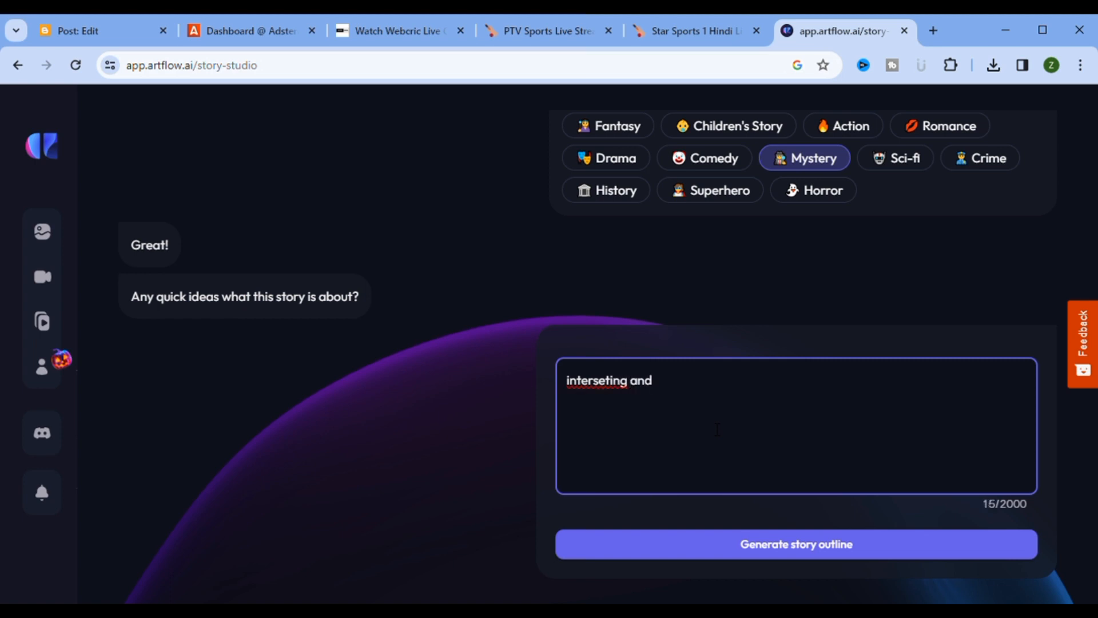
pyautogui.write('d horror story')
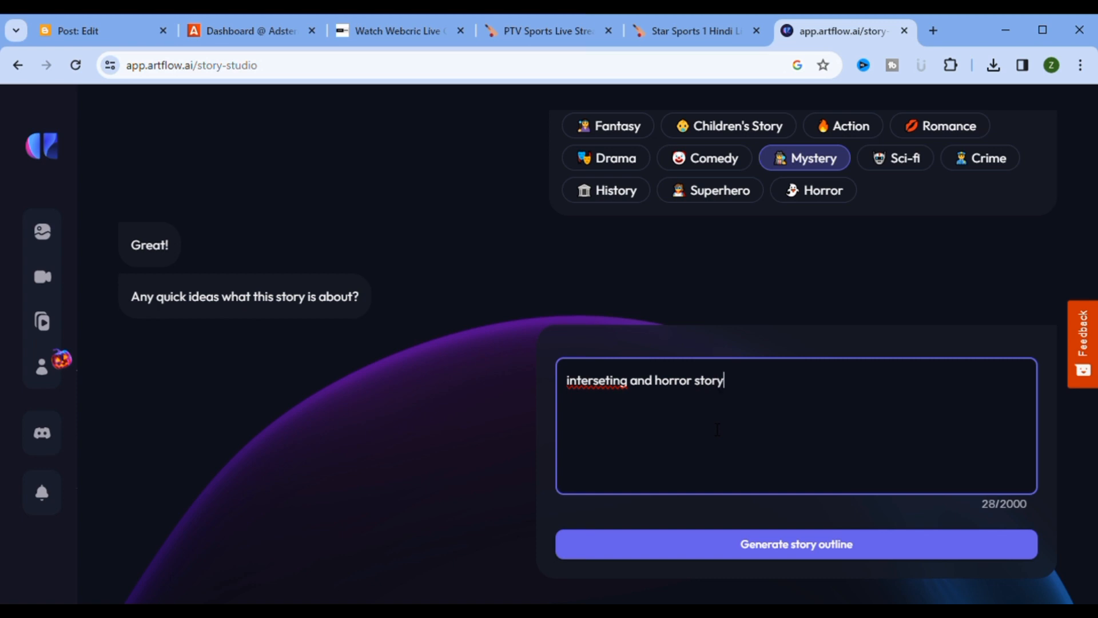
pyautogui.write('about two friends')
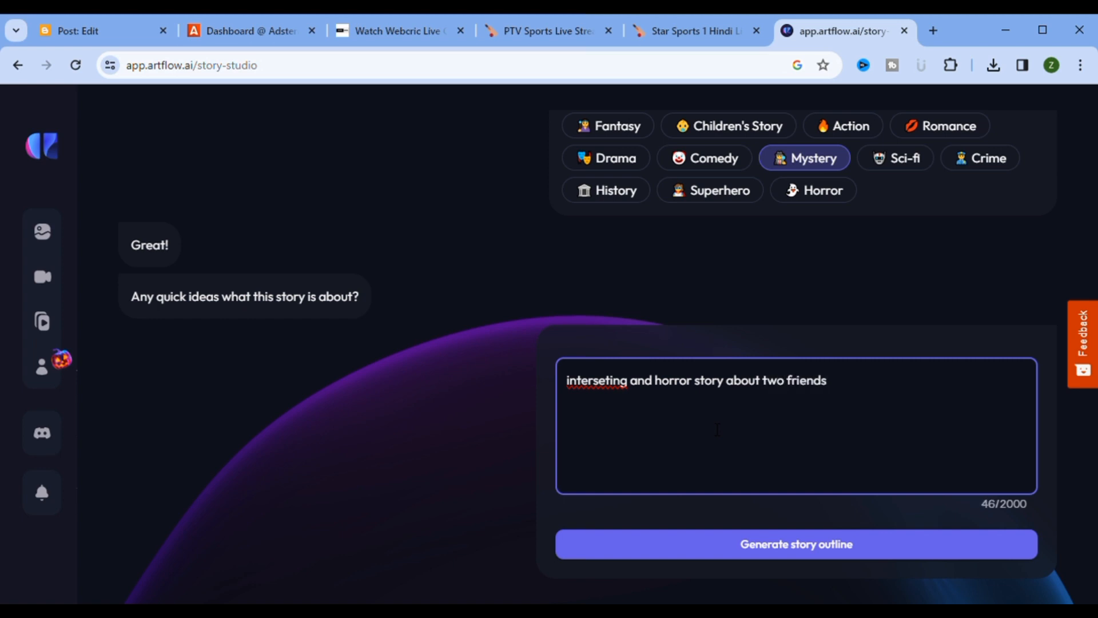
pyautogui.write(' adventure to jungle.One')
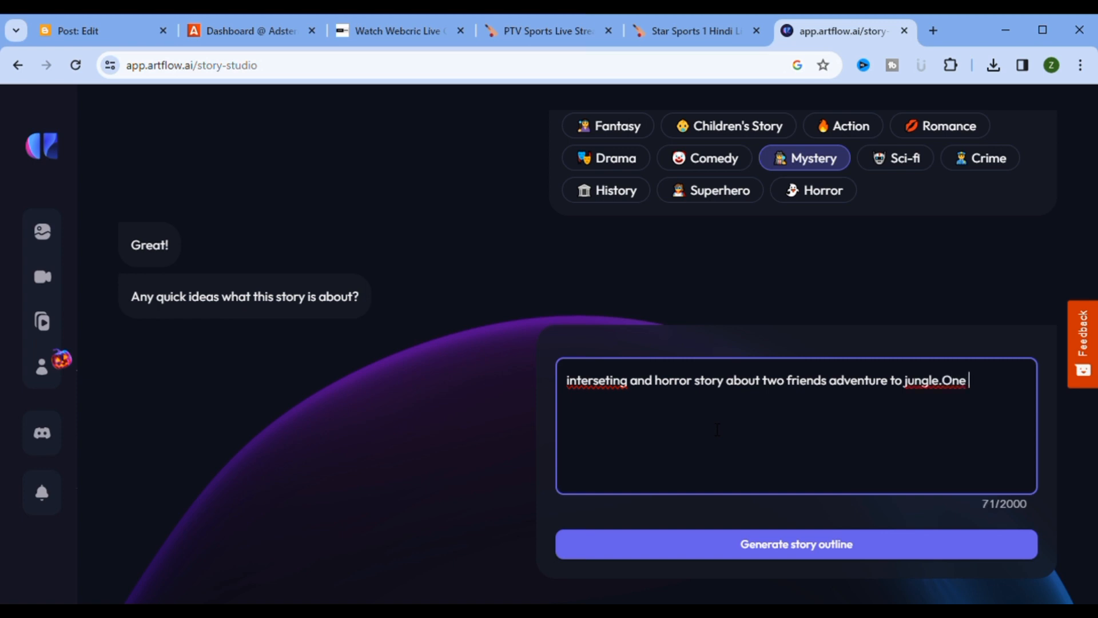
pyautogui.write('friend is boy and other is')
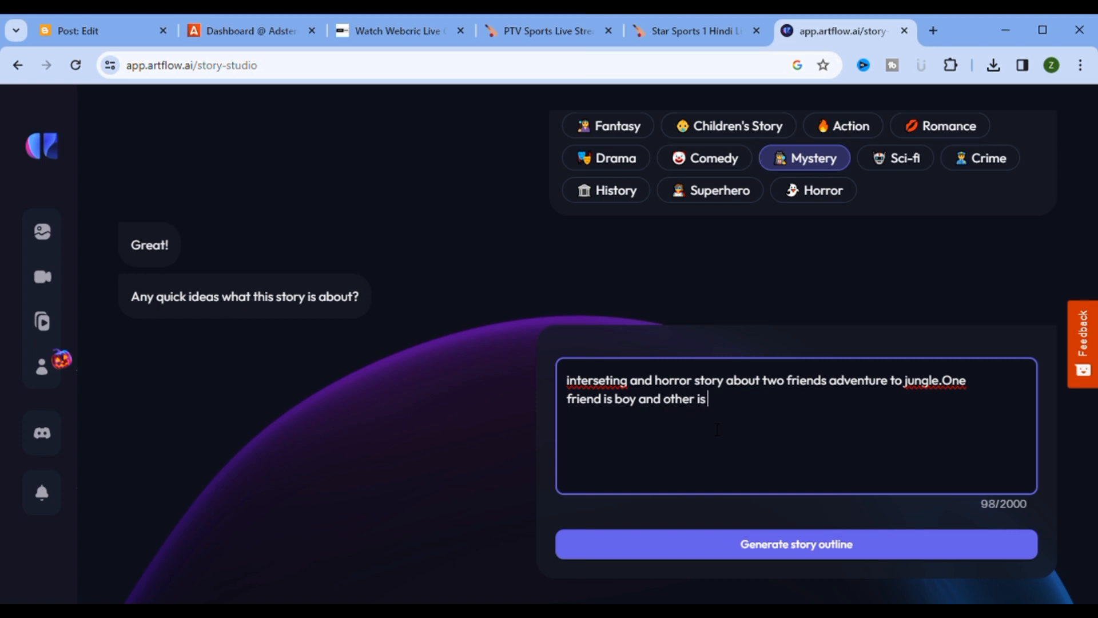
pyautogui.write('gu')
pyautogui.press('BackSpace')
pyautogui.press('BackSpace')
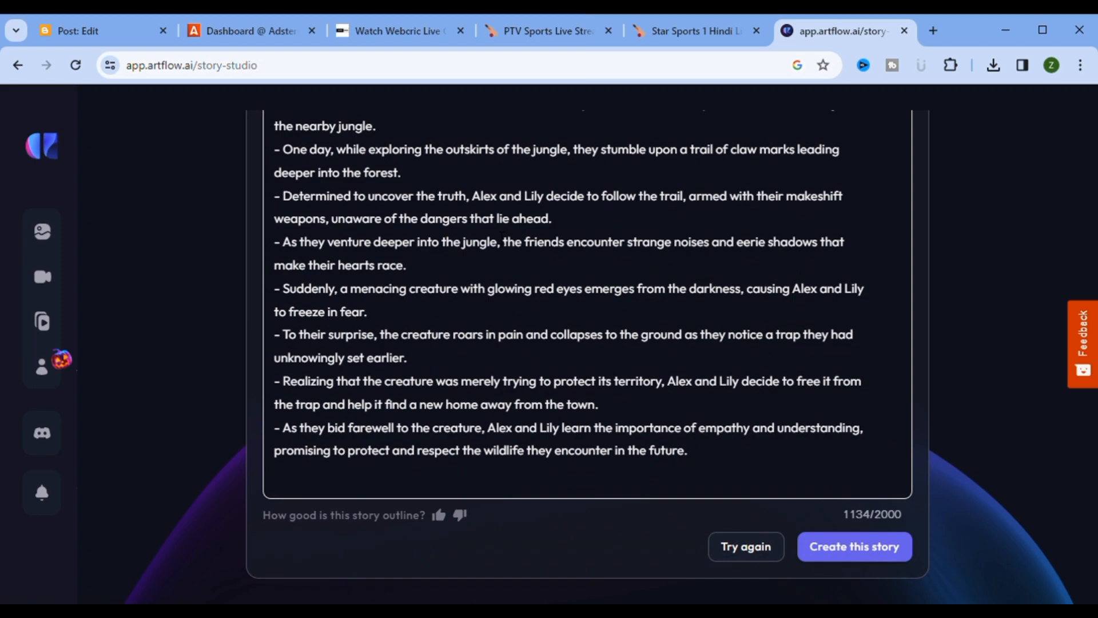
# Step: Accept the Alex and Lily jungle outline and choose the Vertical 9:16 format
pyautogui.scroll(5, 502, 235)
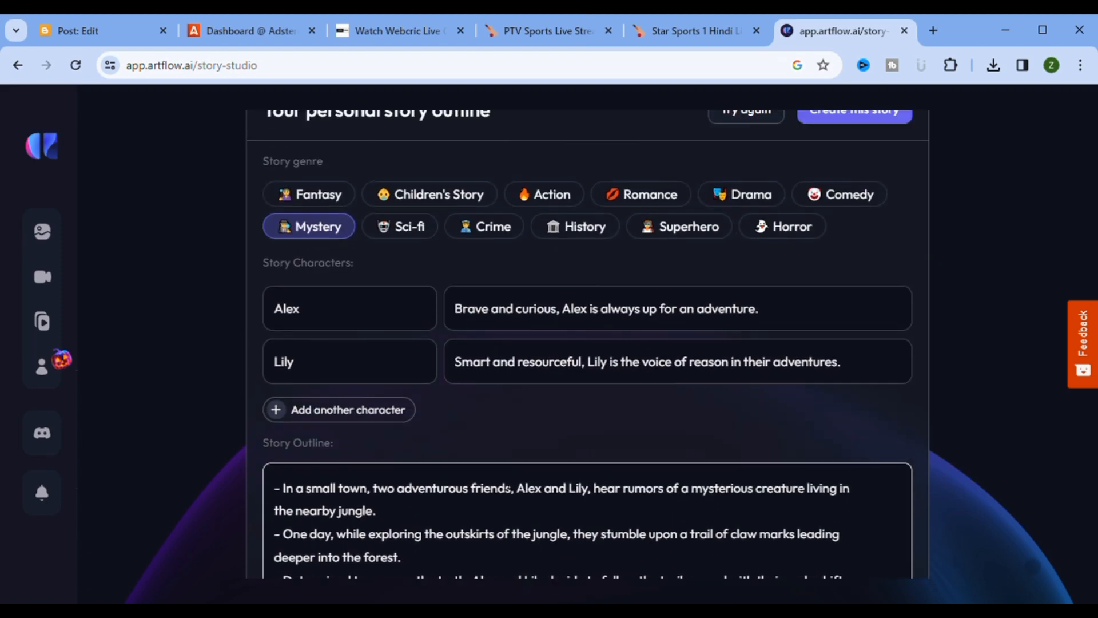
pyautogui.scroll(-5, 536, 483)
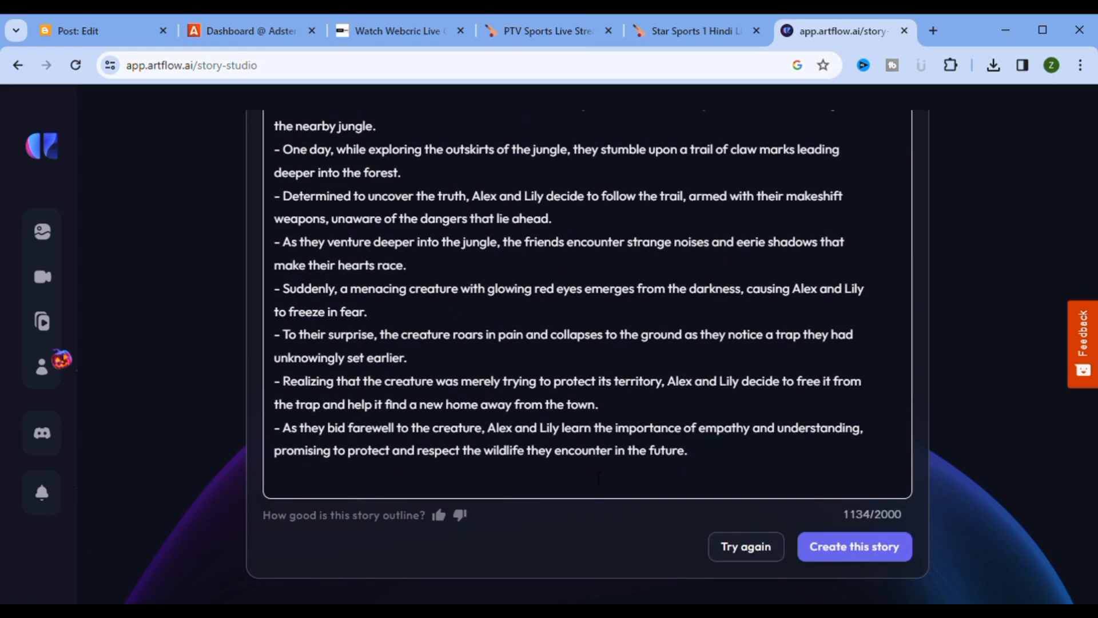
pyautogui.click(849, 552)
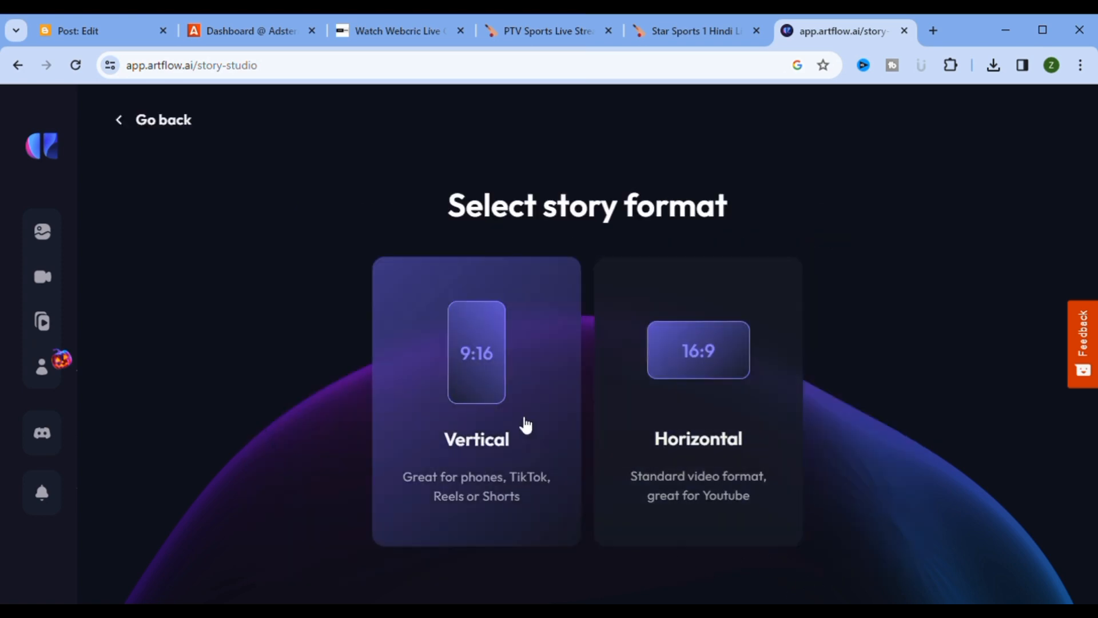
pyautogui.click(526, 425)
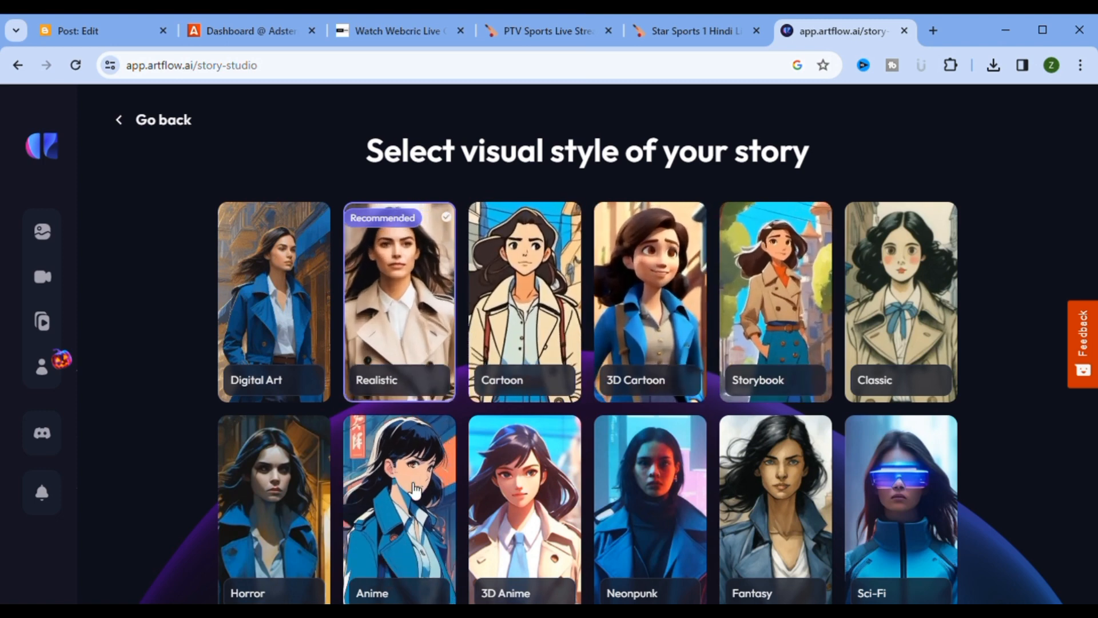
# Step: Pick the Neonpunk visual style and continue to the Character Creator
pyautogui.click(641, 501)
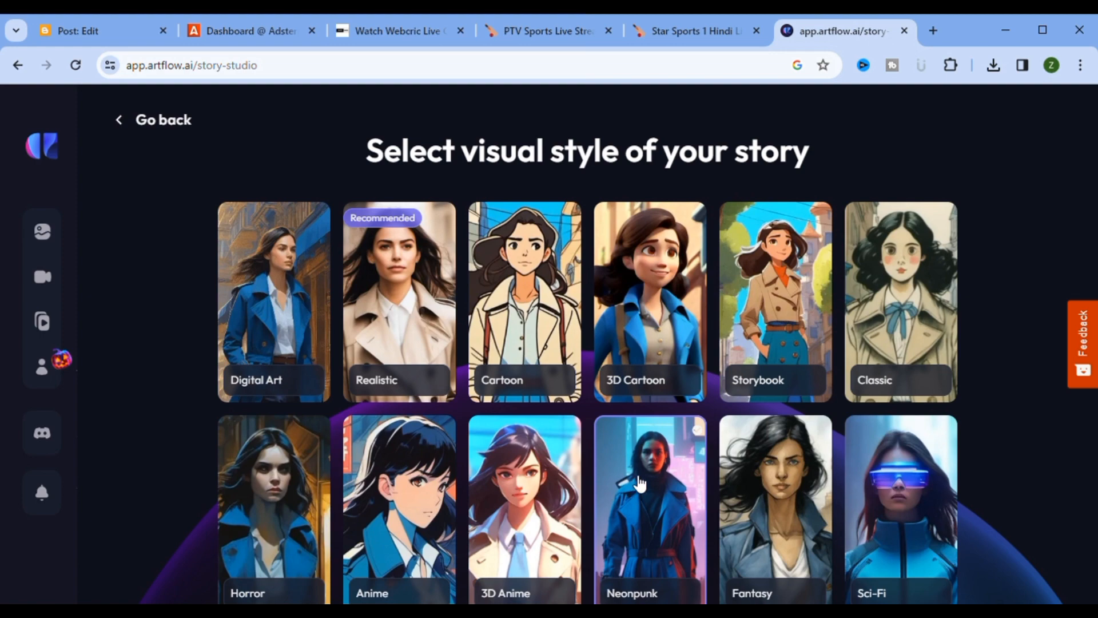
pyautogui.scroll(-1, 641, 481)
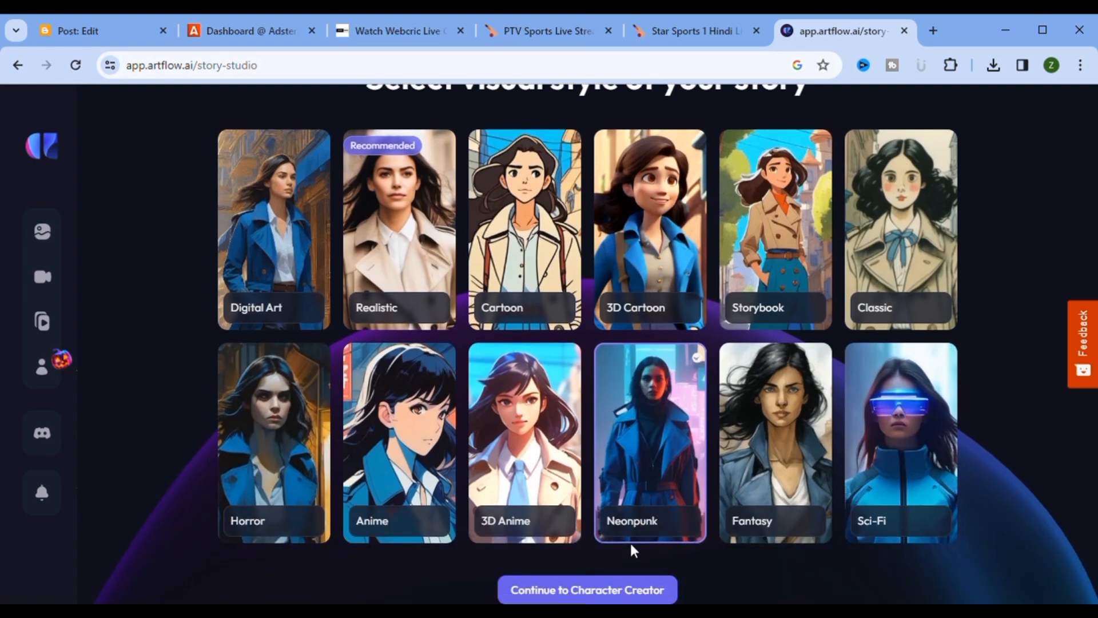
pyautogui.click(611, 592)
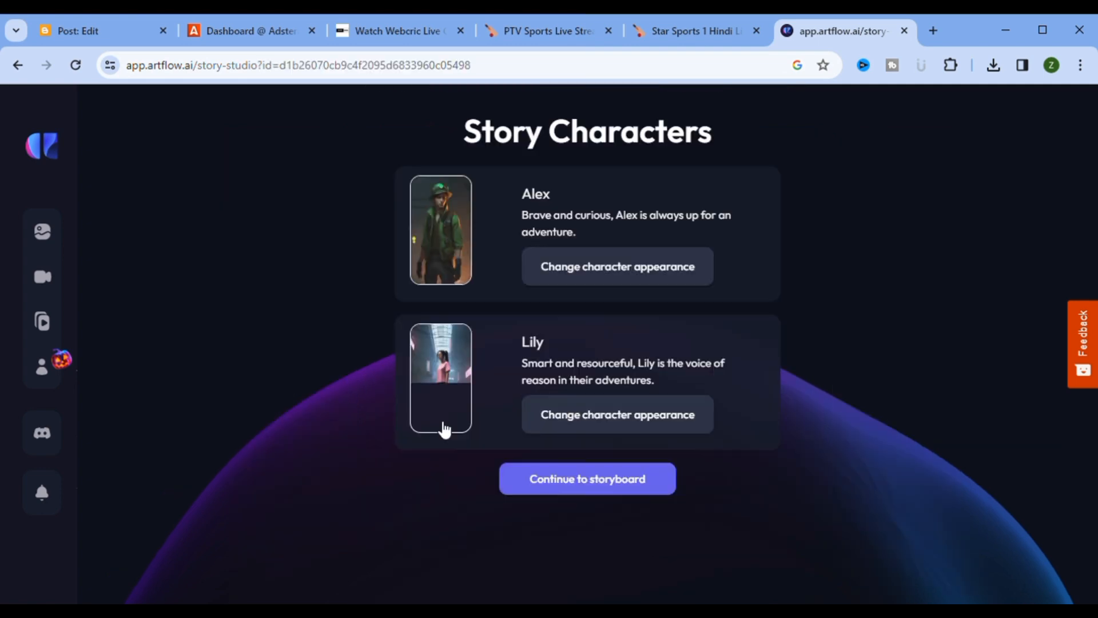
# Step: Keep characters Alex and Lily and continue to the storyboard
pyautogui.click(568, 493)
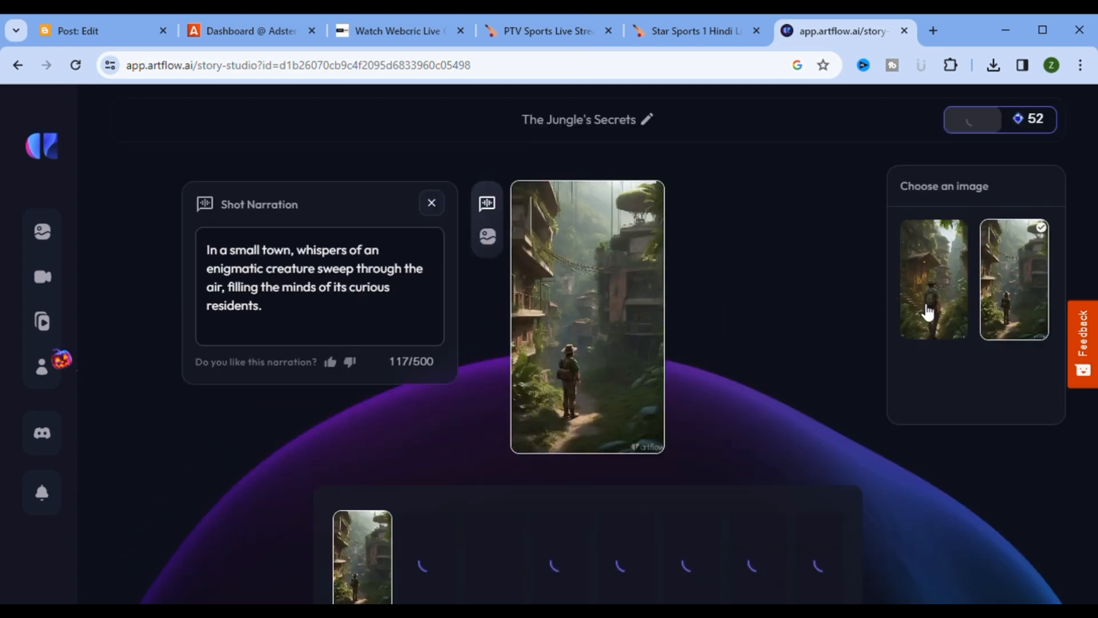
# Step: Compare both image options for the opening shot and keep the first, the explorer by the lit house
pyautogui.click(991, 292)
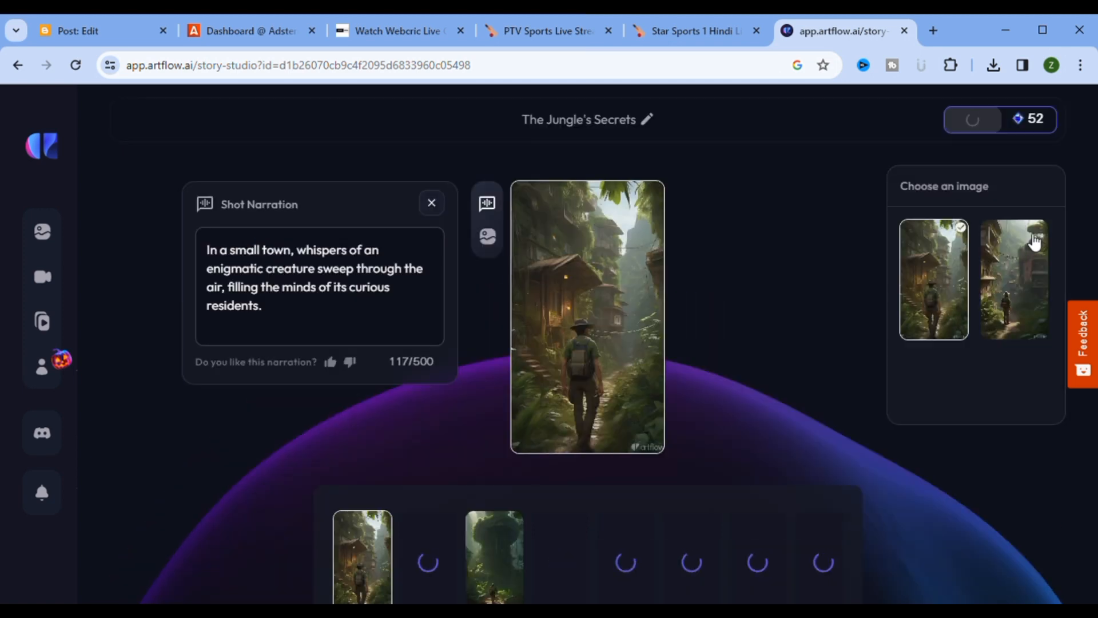
pyautogui.click(1027, 314)
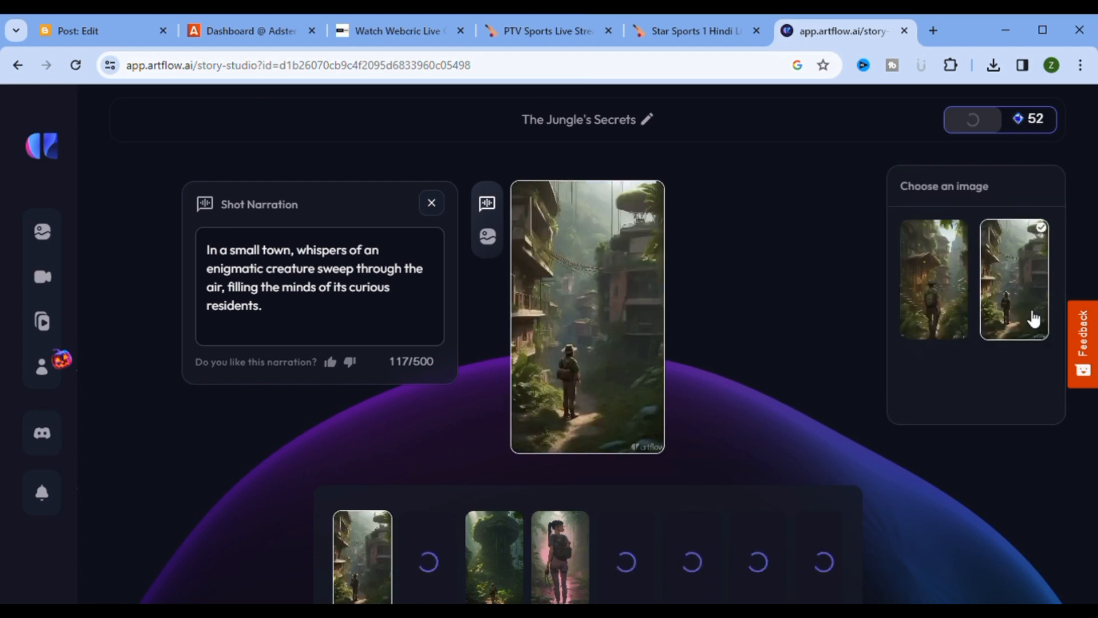
pyautogui.click(953, 302)
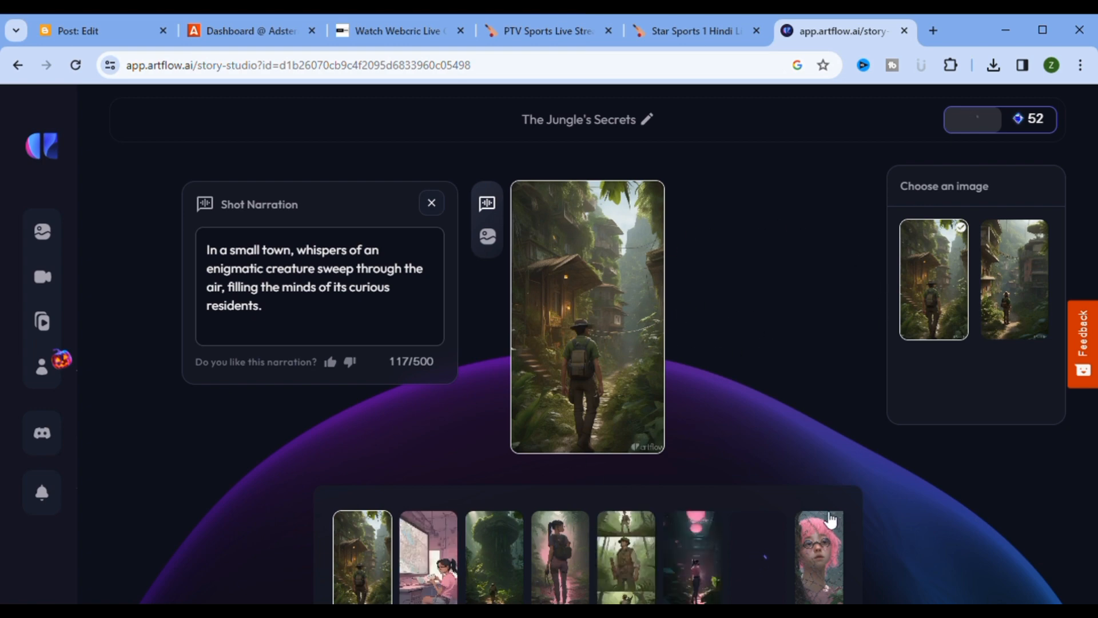
# Step: Swap in alternative images for shot 2 (girls with map), shot 3 (seated explorer) and shot 6 (pink-forest girl)
pyautogui.click(455, 568)
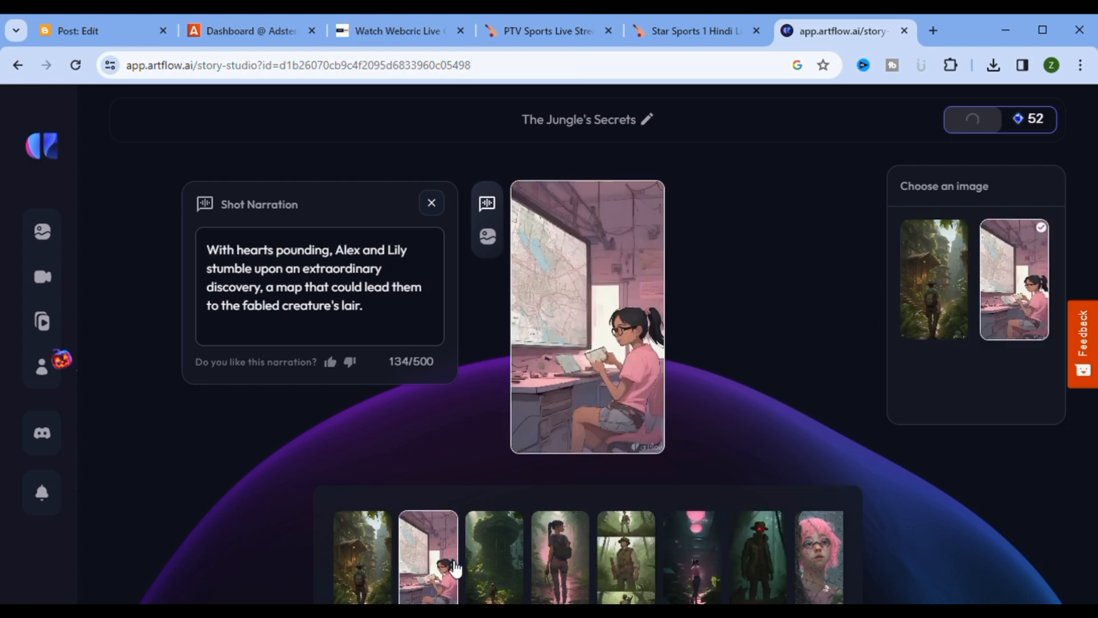
pyautogui.click(952, 307)
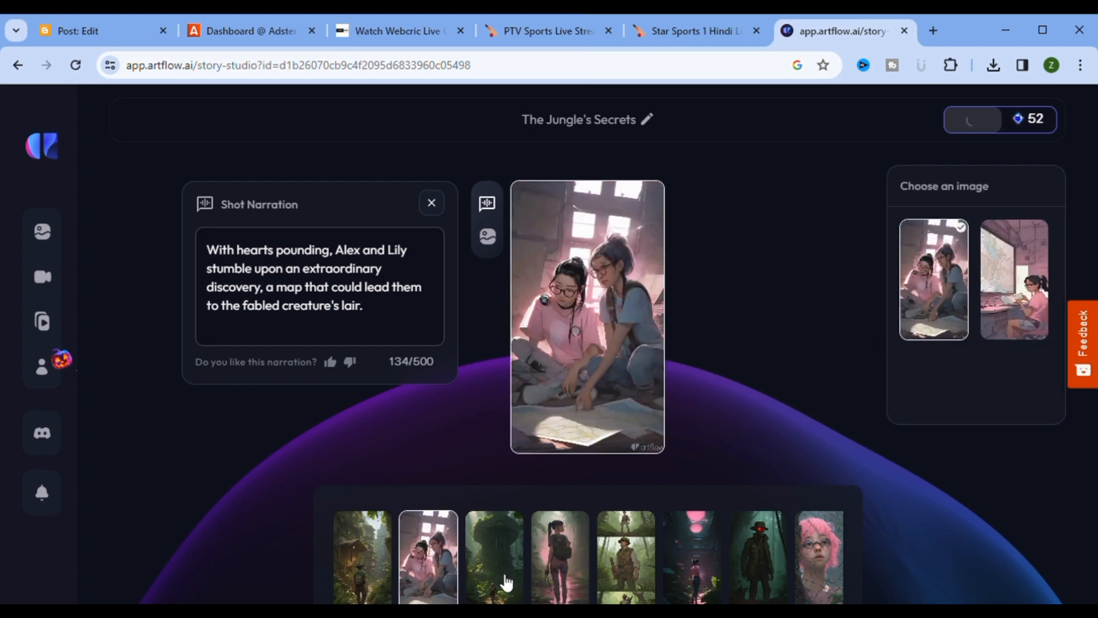
pyautogui.click(507, 582)
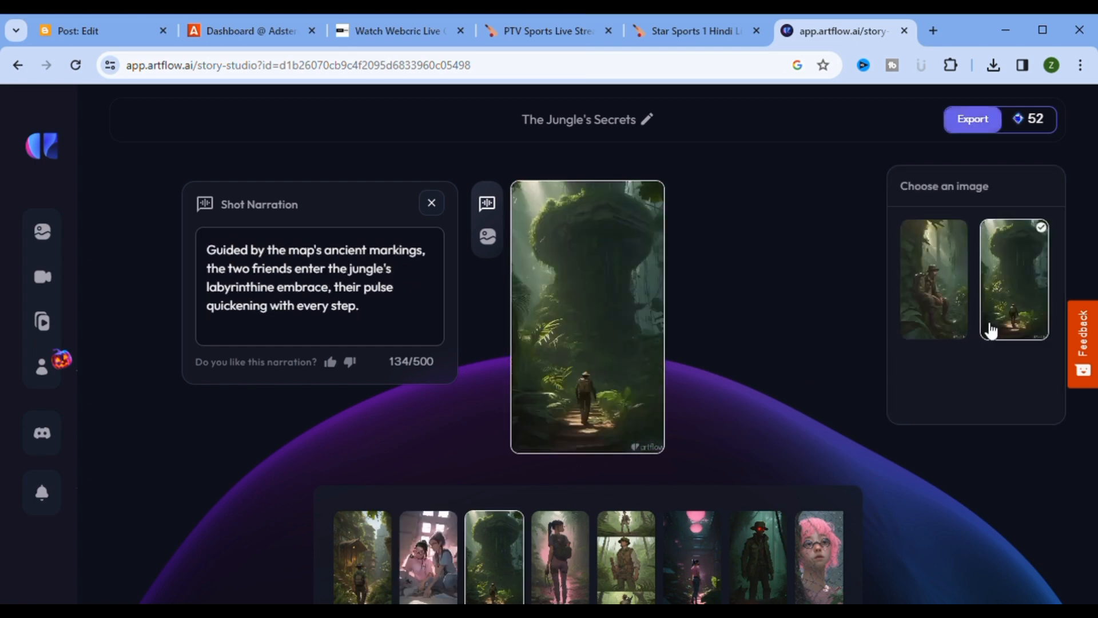
pyautogui.click(950, 307)
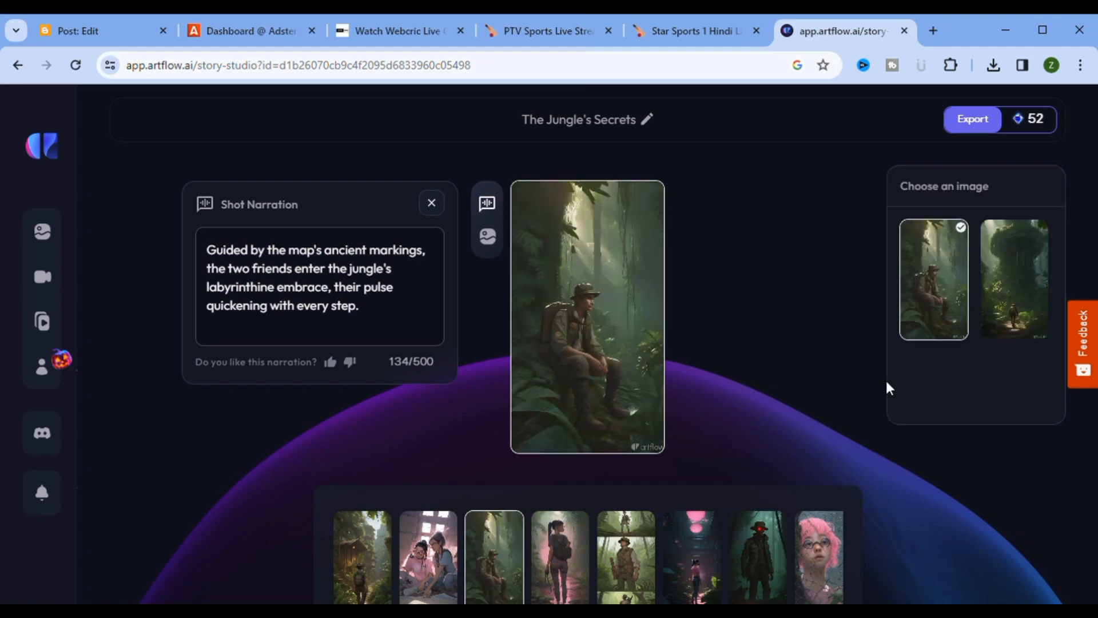
pyautogui.click(571, 572)
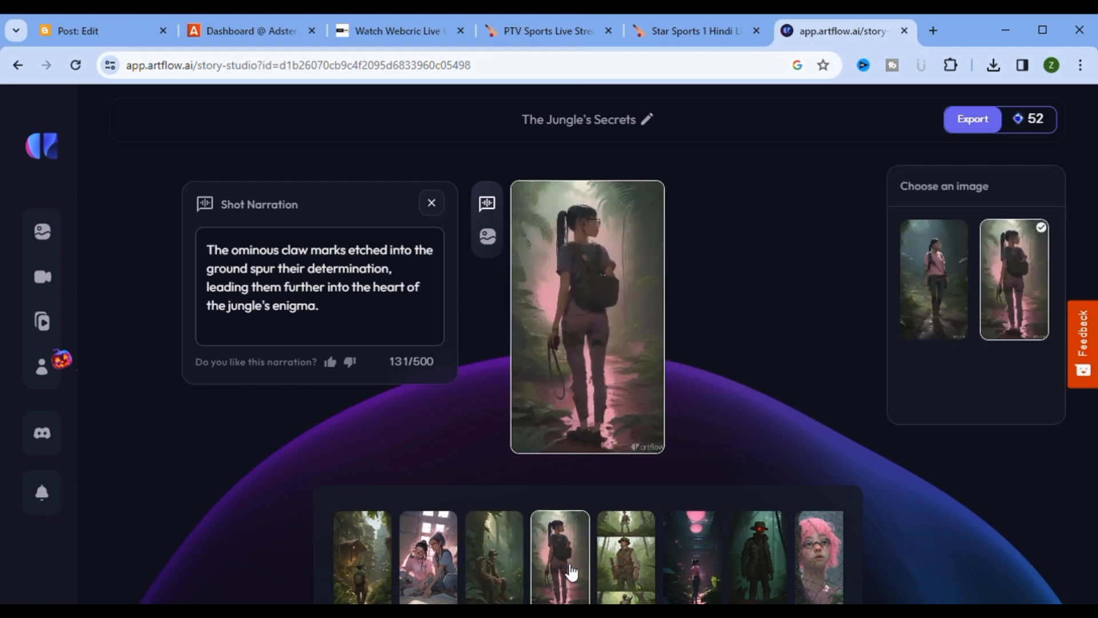
pyautogui.click(625, 562)
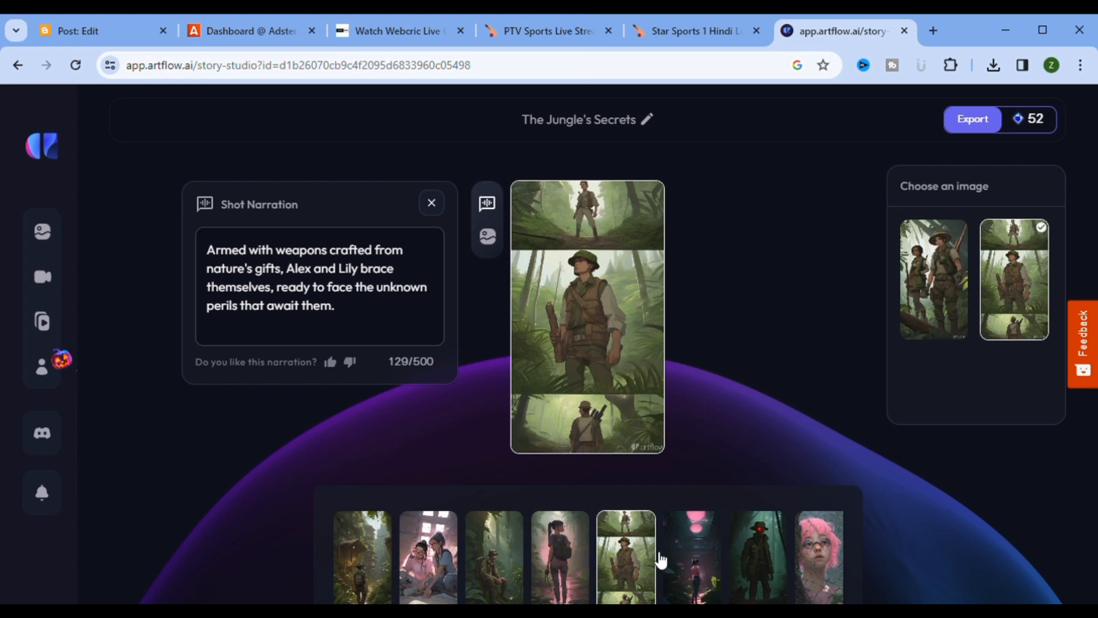
pyautogui.click(693, 565)
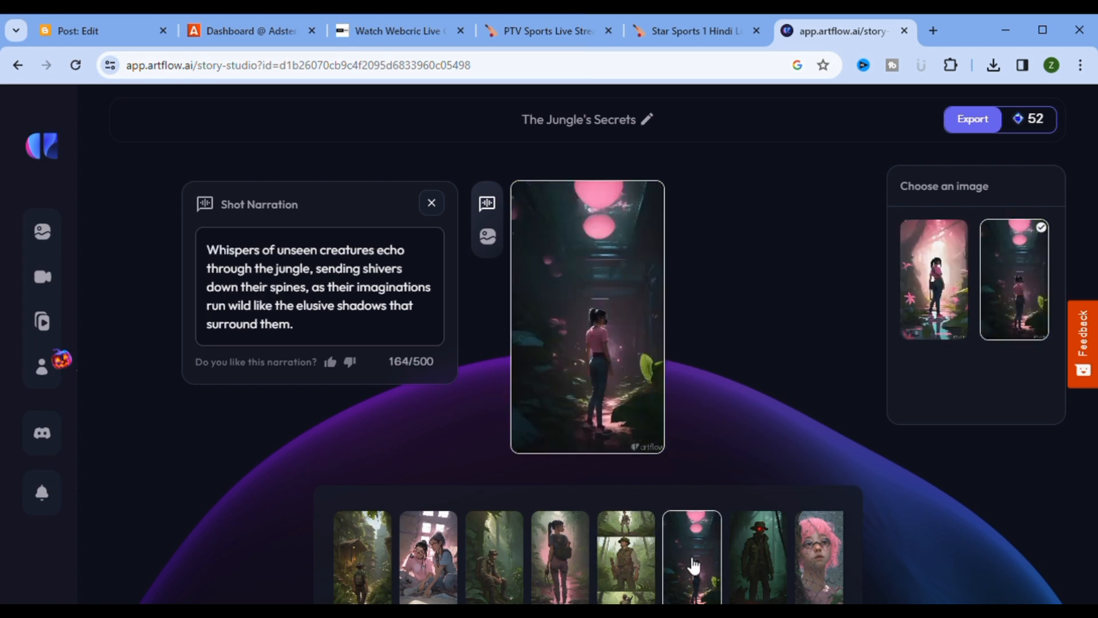
pyautogui.click(928, 312)
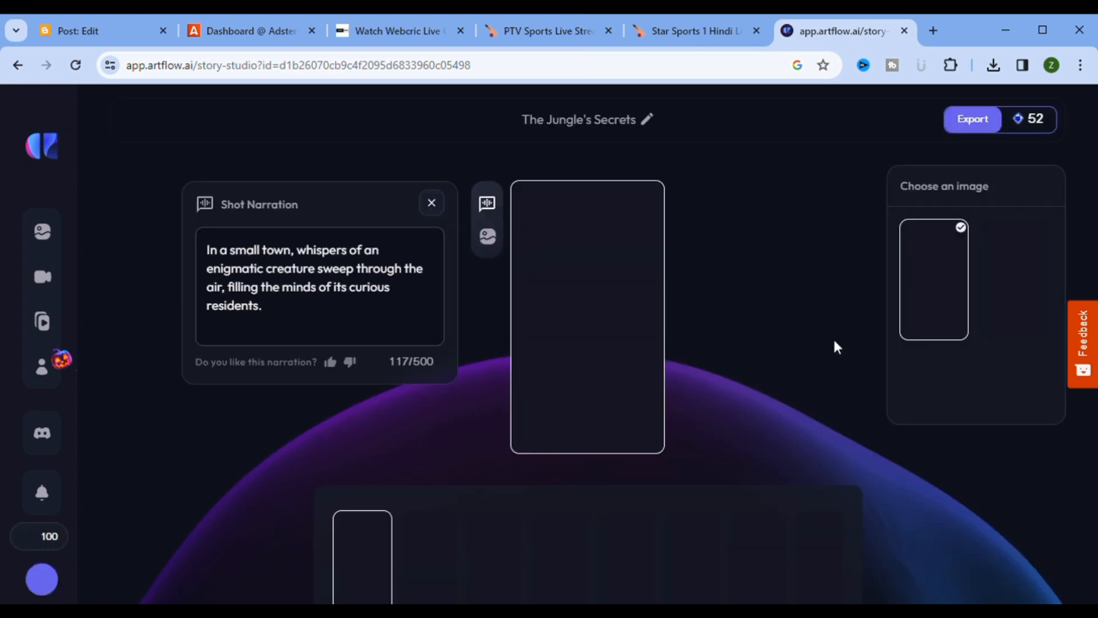
# Step: Export 'The Jungle's Secrets' storyboard as a video and view it in the gallery
pyautogui.click(967, 131)
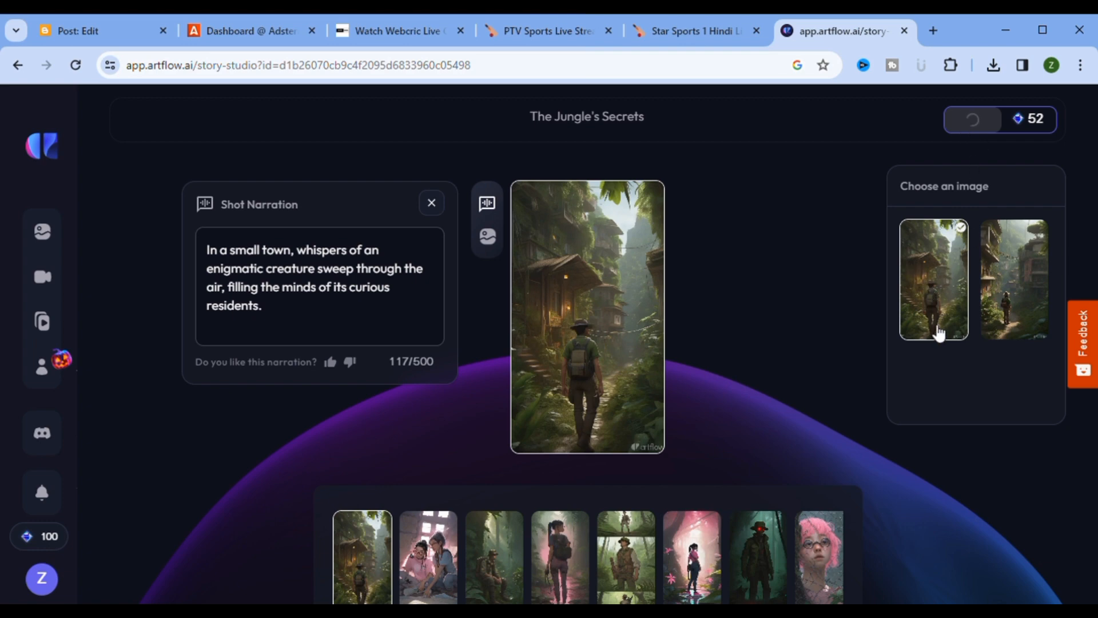
pyautogui.scroll(-3, 702, 306)
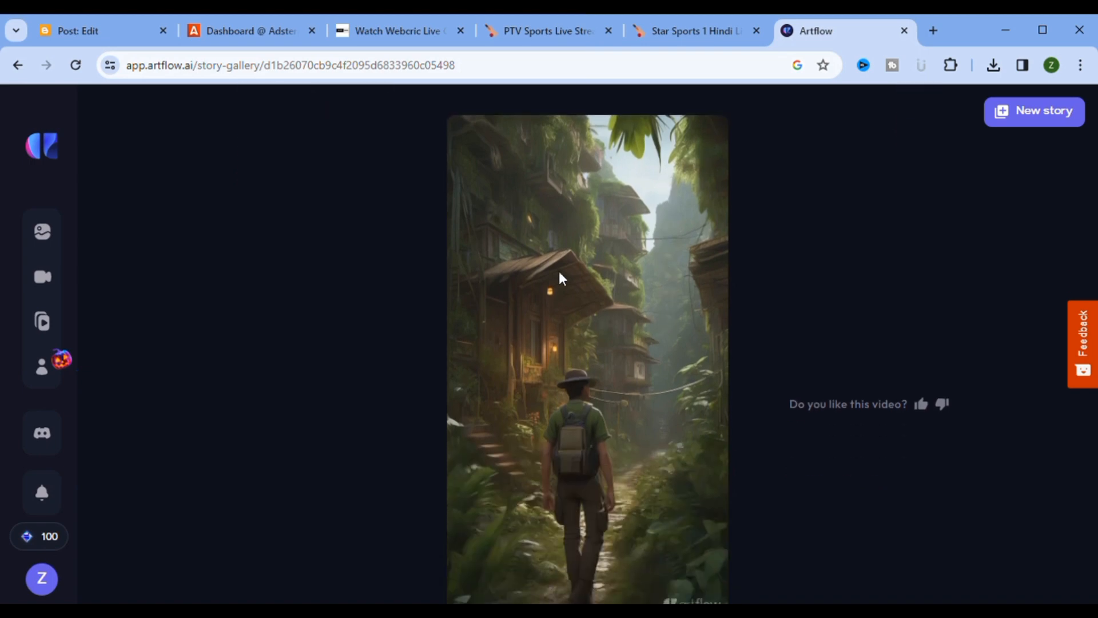
# Step: Scroll the gallery page until The Jungle's Secrets reaches 100% and Download the video is enabled
pyautogui.scroll(3, 745, 277)
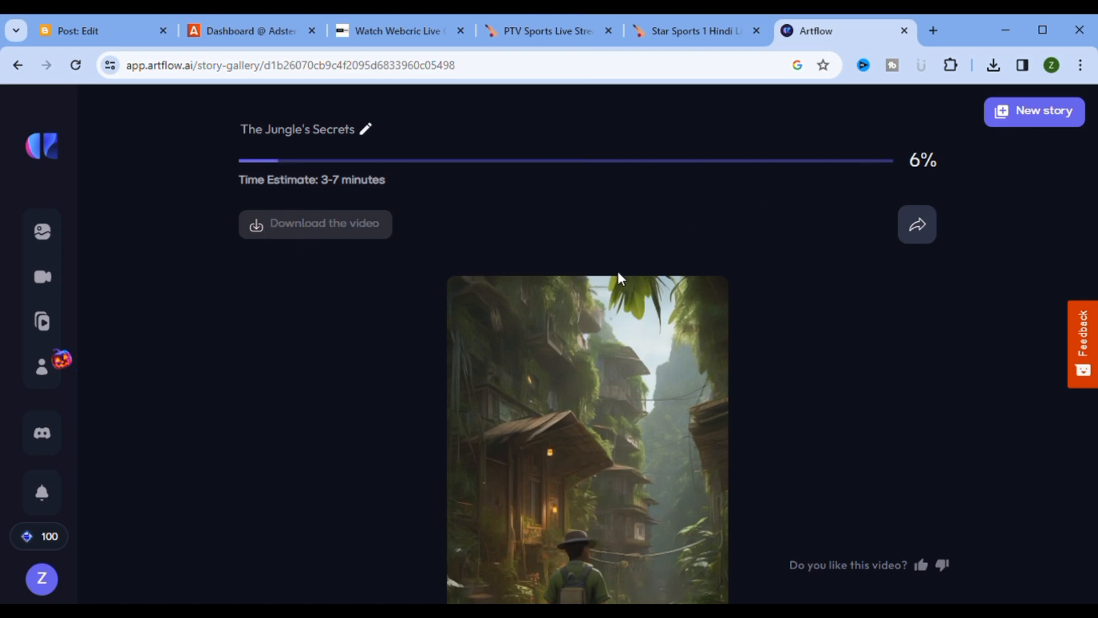
pyautogui.scroll(-3, 628, 297)
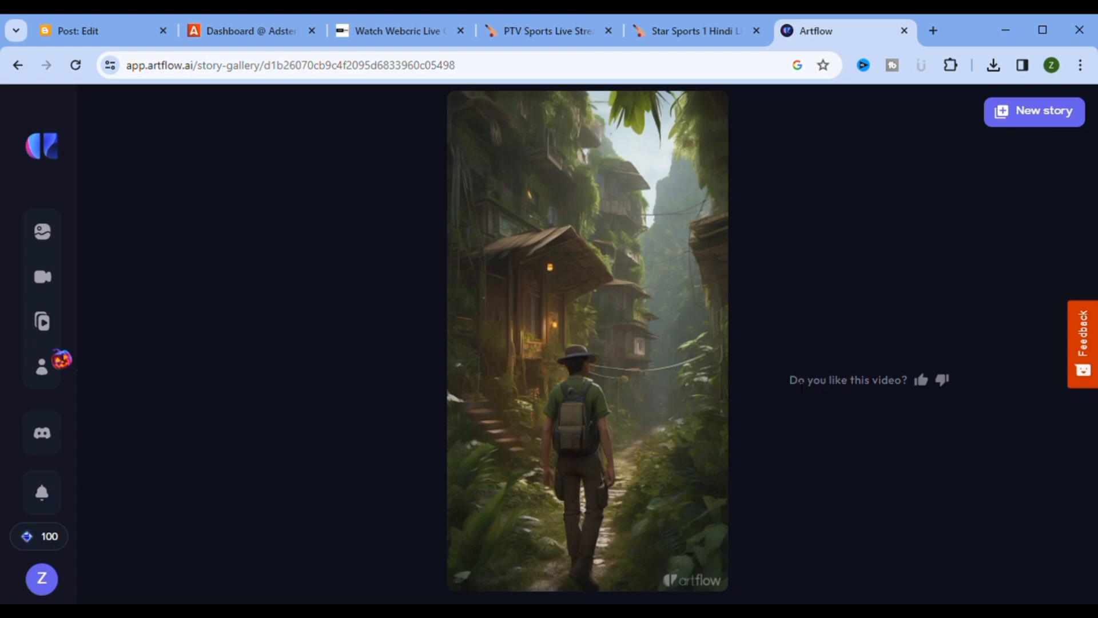
pyautogui.scroll(3, 600, 400)
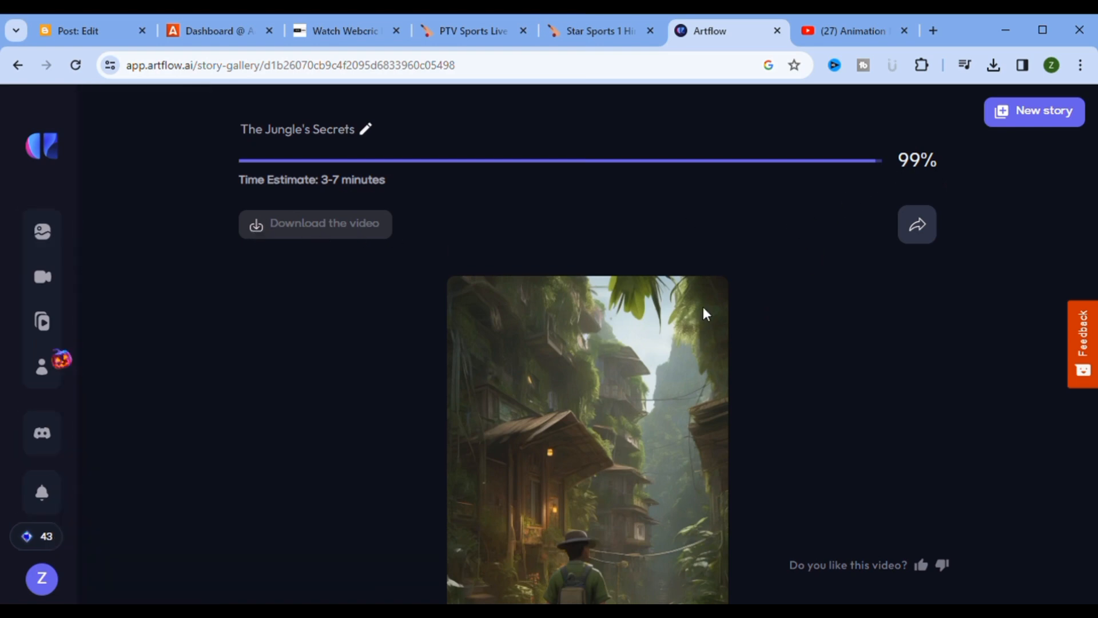
pyautogui.scroll(-2, 790, 320)
pyautogui.scroll(2, 790, 318)
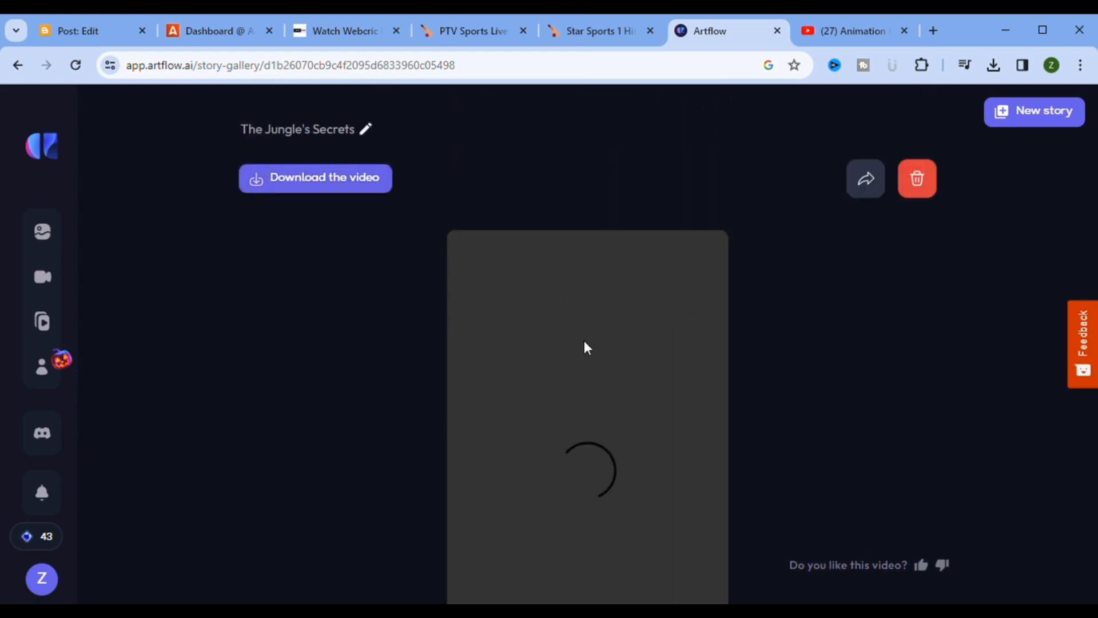
# Step: Play the finished 2:23 video of The Jungle's Secrets in the gallery player
pyautogui.scroll(-2, 611, 366)
pyautogui.scroll(-1, 611, 362)
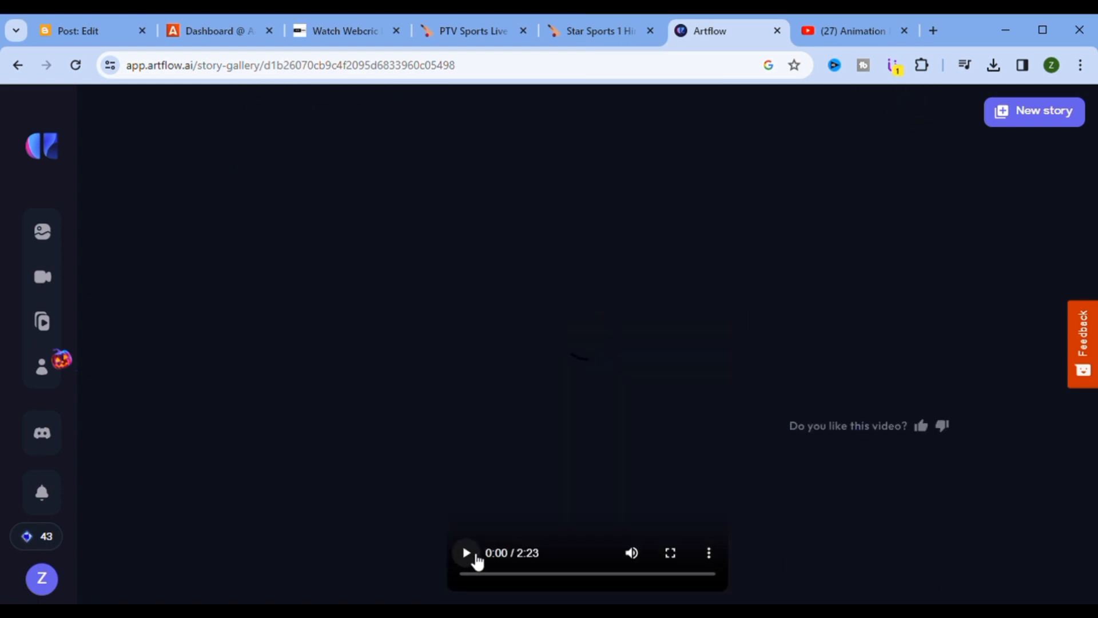
pyautogui.click(468, 553)
# Step: Bring up the Download the video options: plain or with captions
pyautogui.scroll(2, 711, 434)
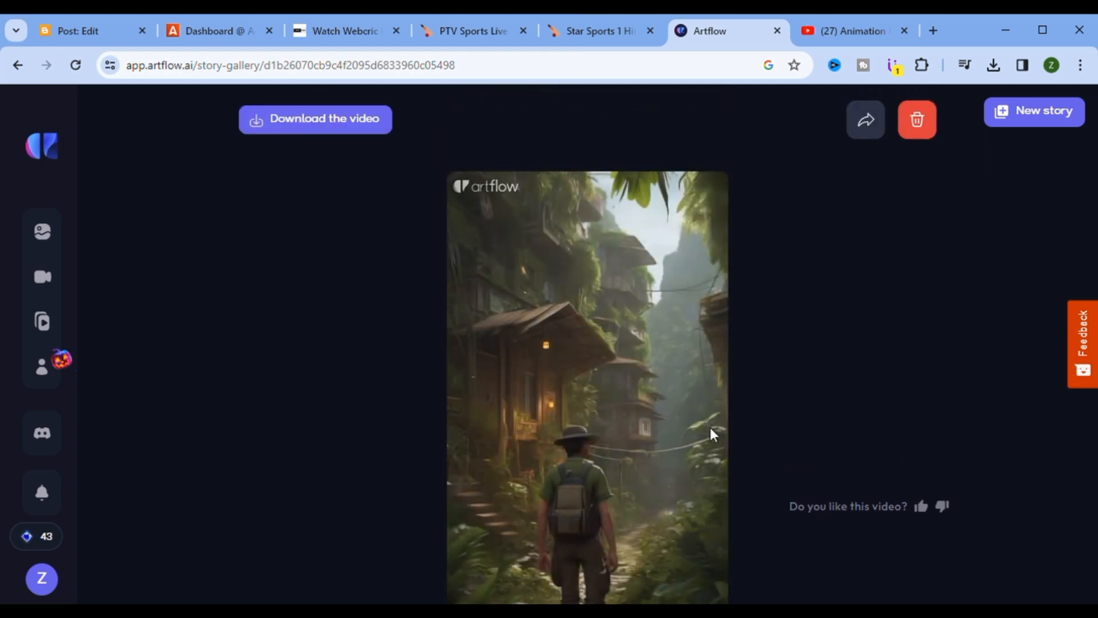
pyautogui.scroll(-2, 711, 432)
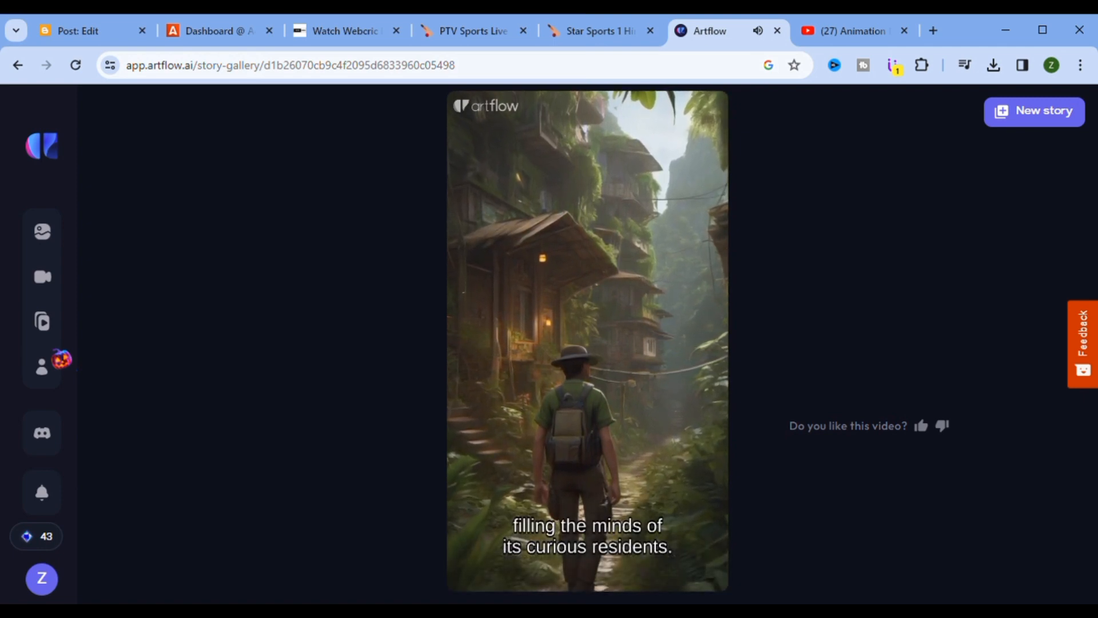
pyautogui.scroll(2, 565, 355)
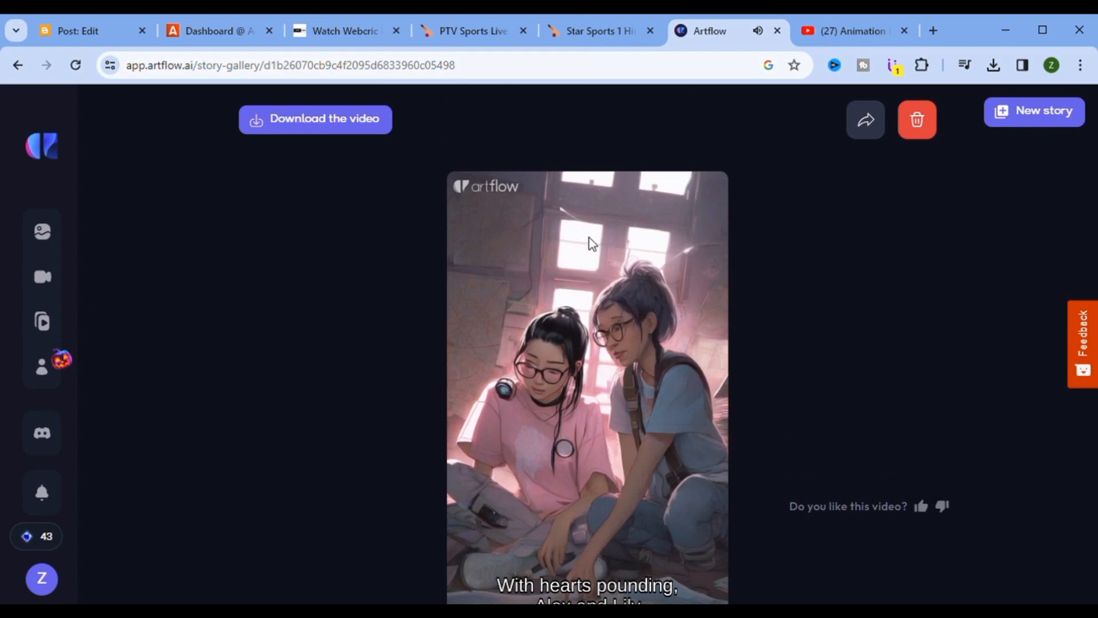
pyautogui.click(285, 121)
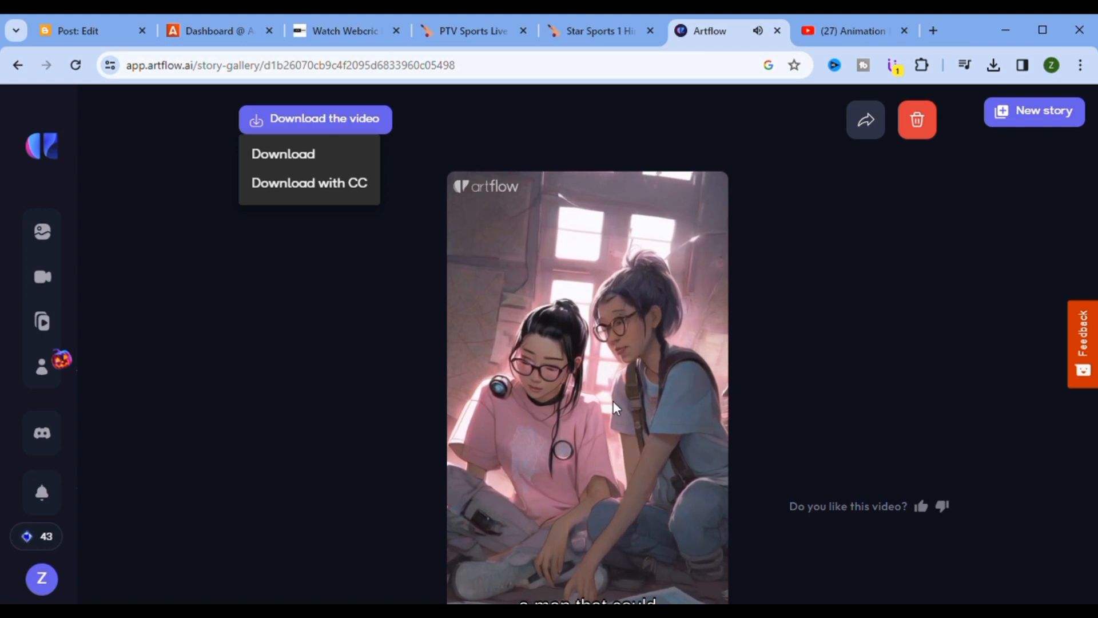
# Step: Download The Jungle's Secrets with captions (CC), then start a new story
pyautogui.click(297, 186)
pyautogui.scroll(-2, 600, 363)
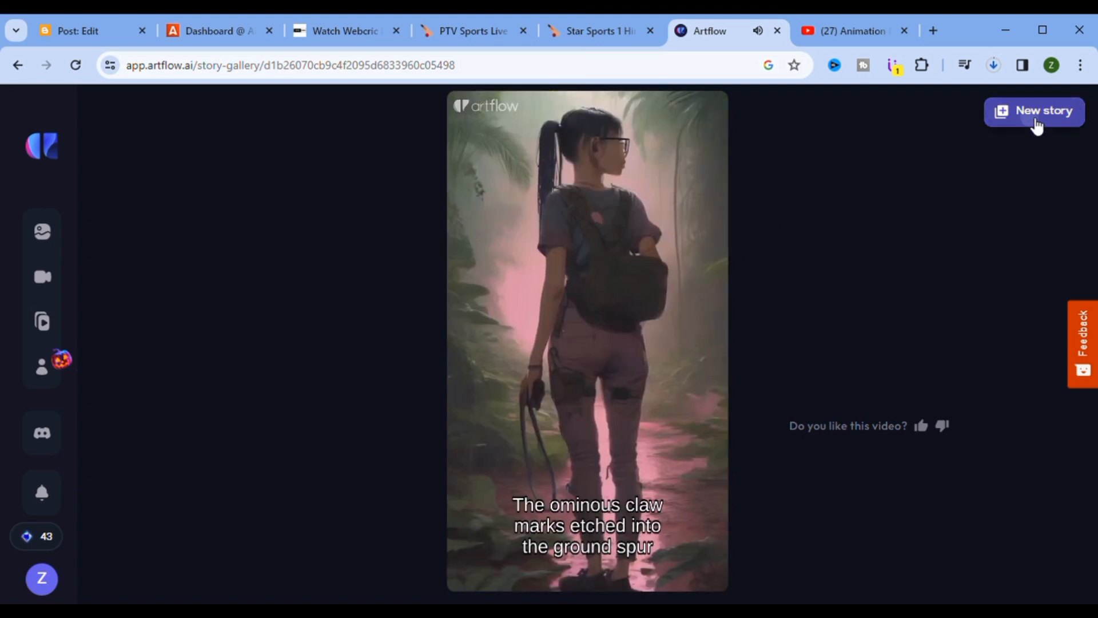
pyautogui.click(1037, 121)
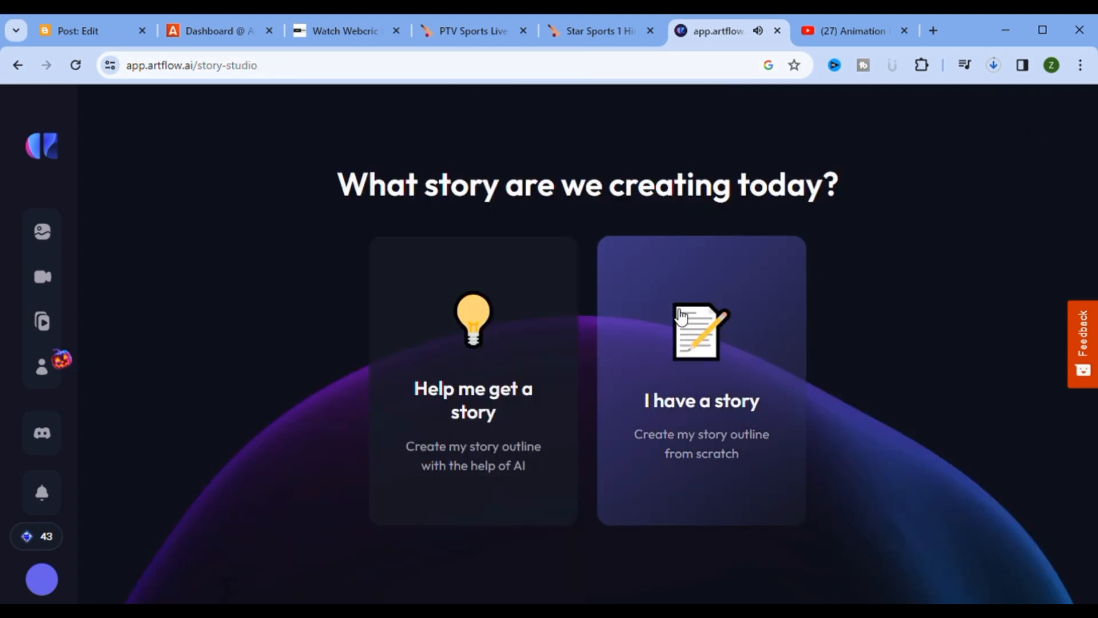